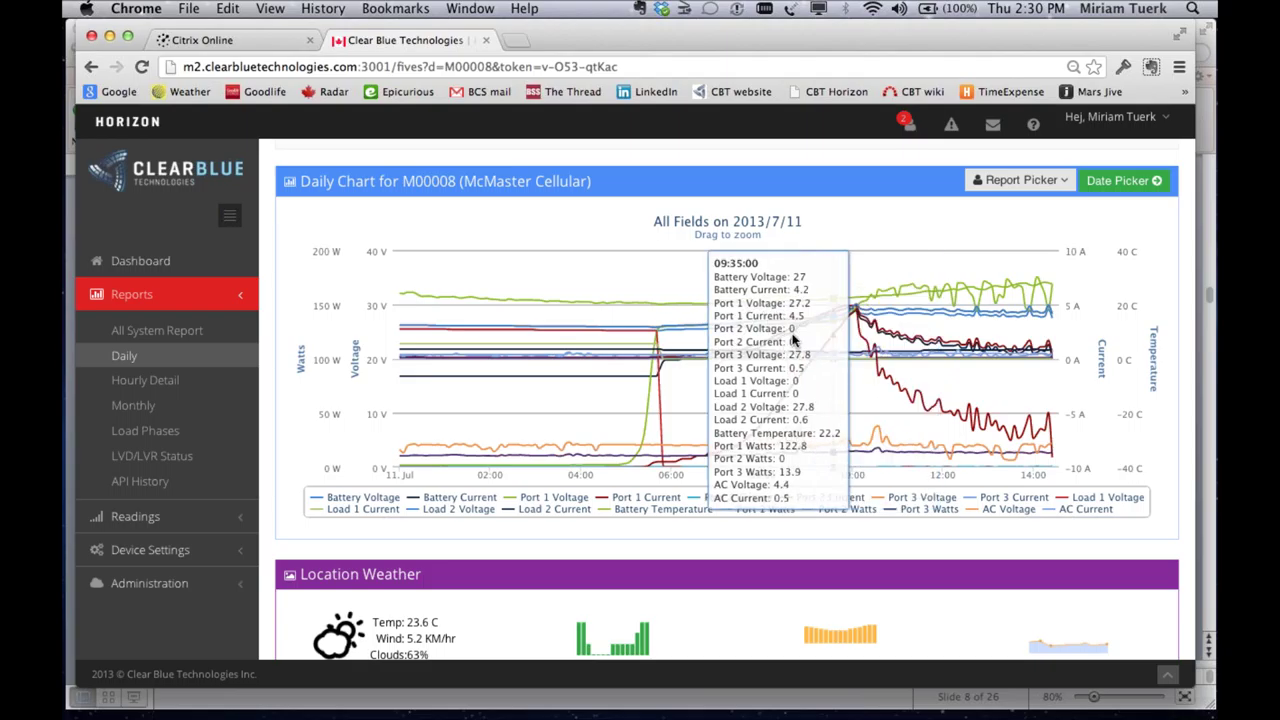
# - Zoom the daily chart for M00008 in on the stretch from about 09:40 to 10:35, and restore its full time range
pyautogui.moveTo(865, 331); pyautogui.dragTo(881, 330)
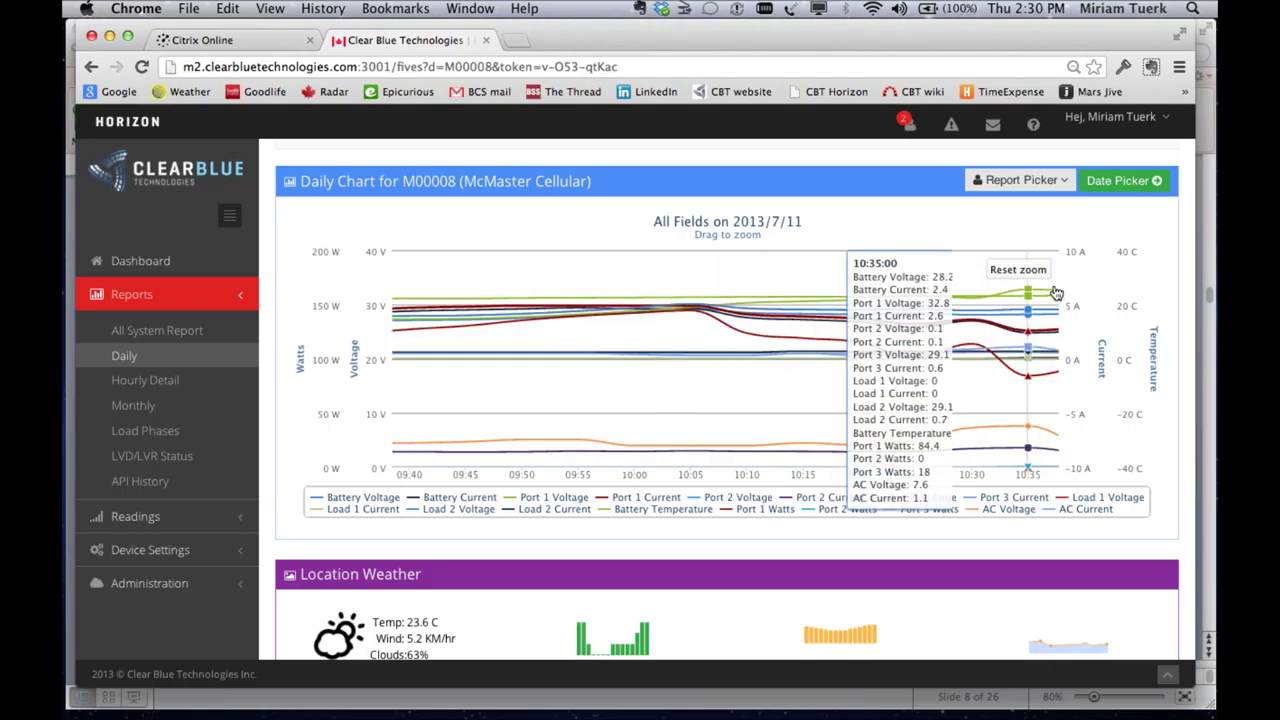
pyautogui.click(1018, 270)
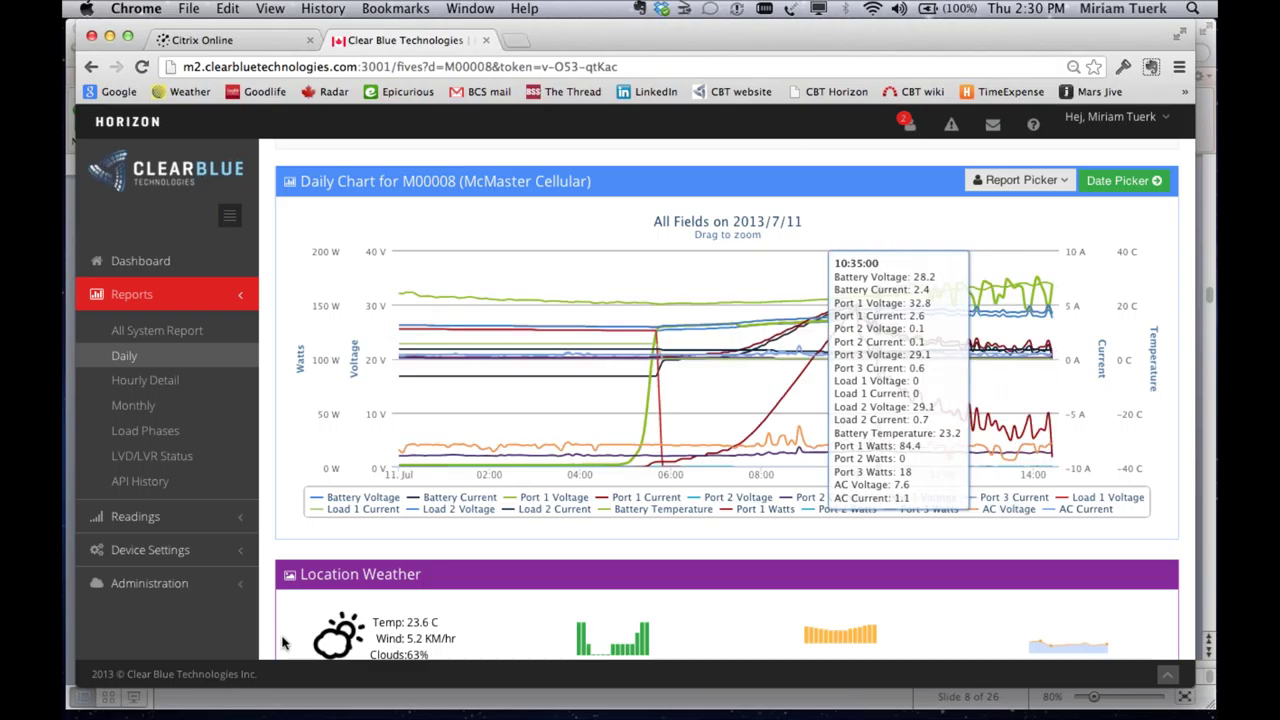
# - Hide Battery Voltage, Battery Current, Port 1 Voltage, Battery Temperature and the Port 1, 2 and 3 Watts series in the daily chart
pyautogui.click(358, 499)
pyautogui.click(455, 498)
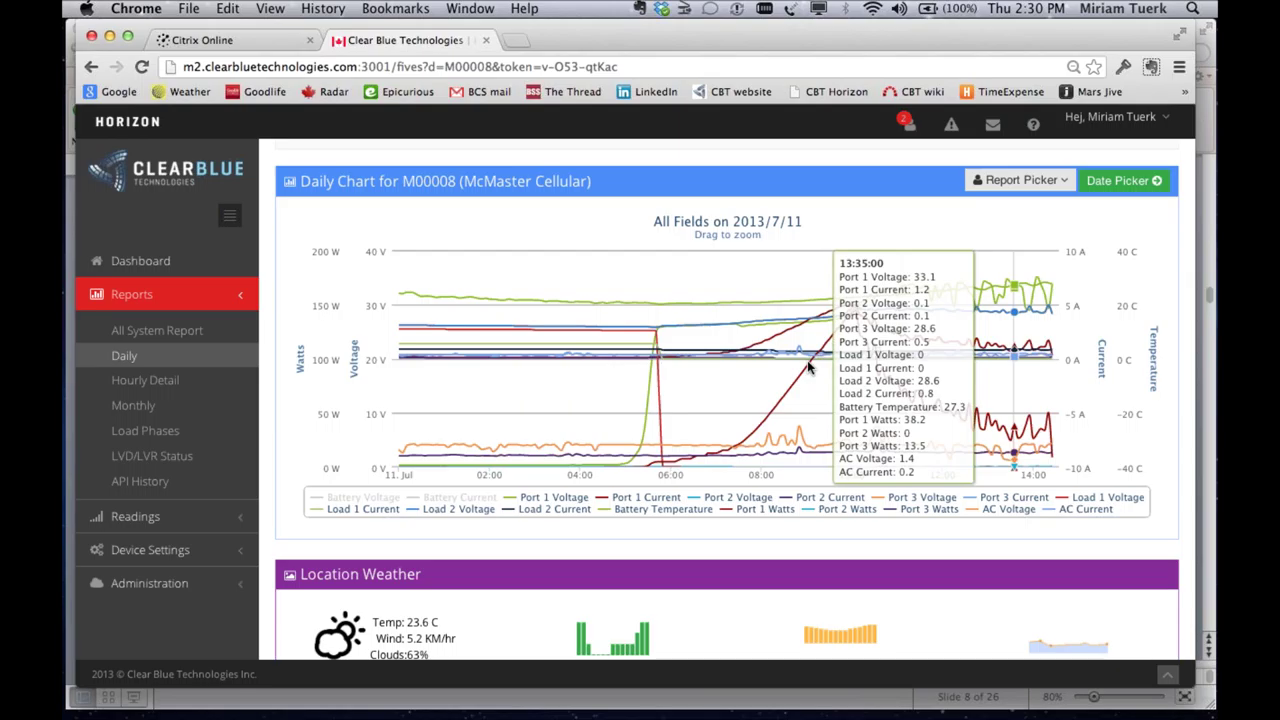
pyautogui.click(554, 497)
pyautogui.click(651, 510)
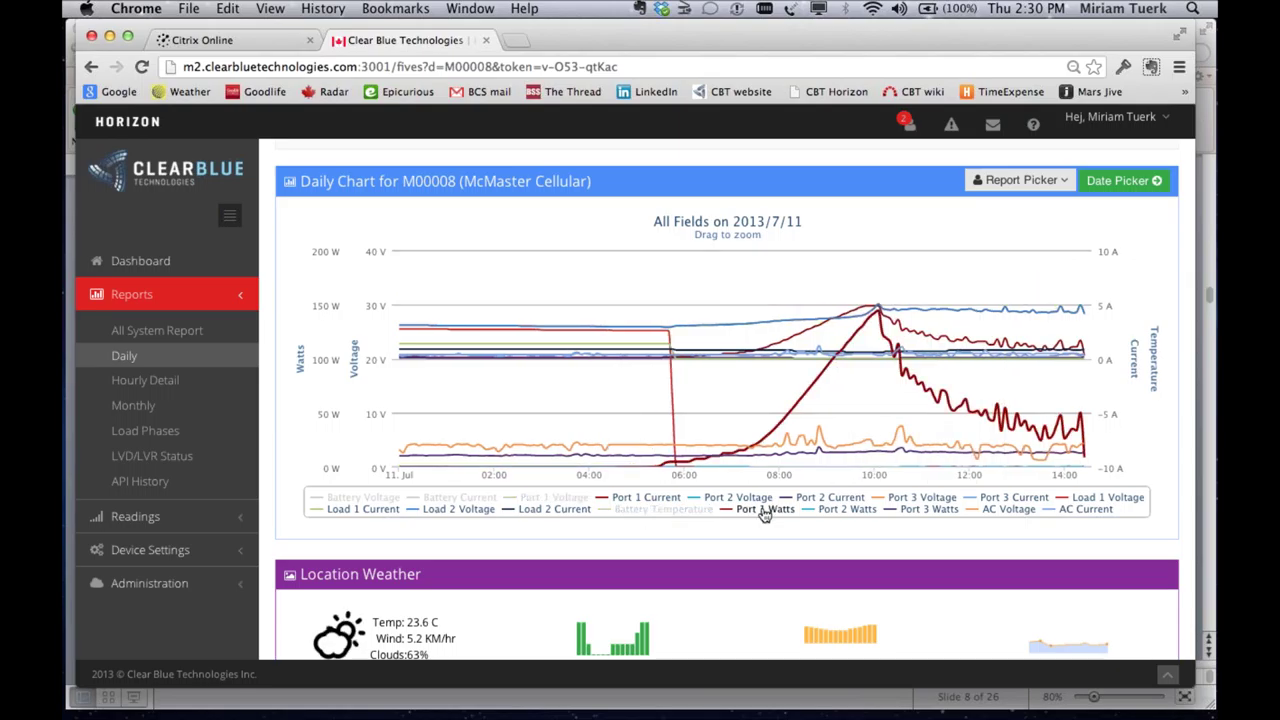
pyautogui.click(763, 511)
pyautogui.click(840, 511)
pyautogui.click(910, 511)
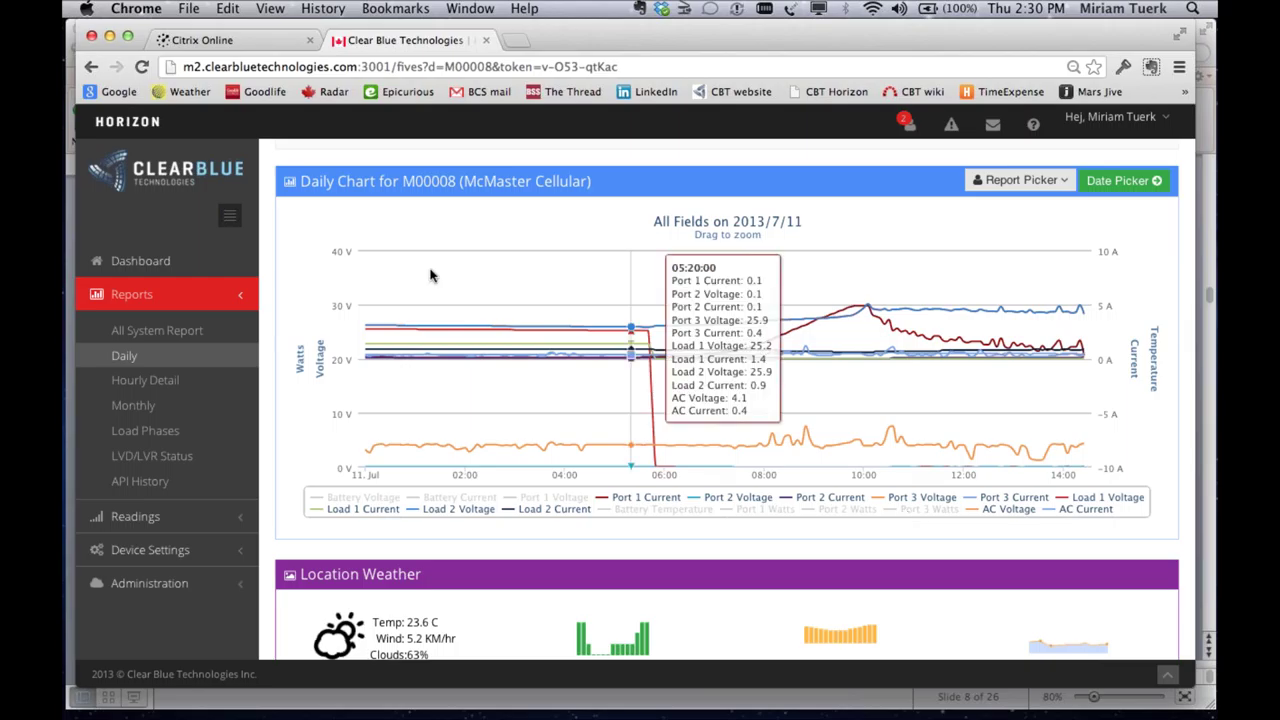
# - Open the monthly report for M00008 and hide the P1, P2, P3, L1 and L2 series in its chart
pyautogui.click(138, 407)
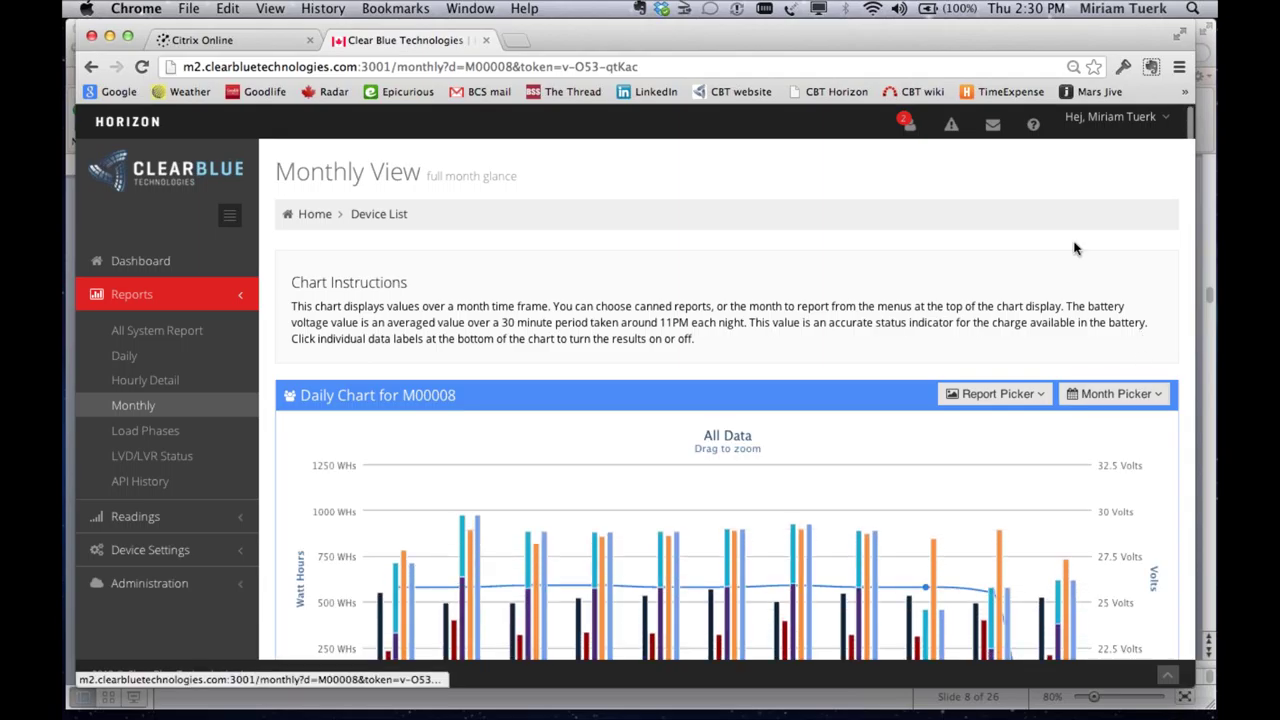
pyautogui.scroll(-2, 1075, 248)
pyautogui.scroll(-1, 1075, 248)
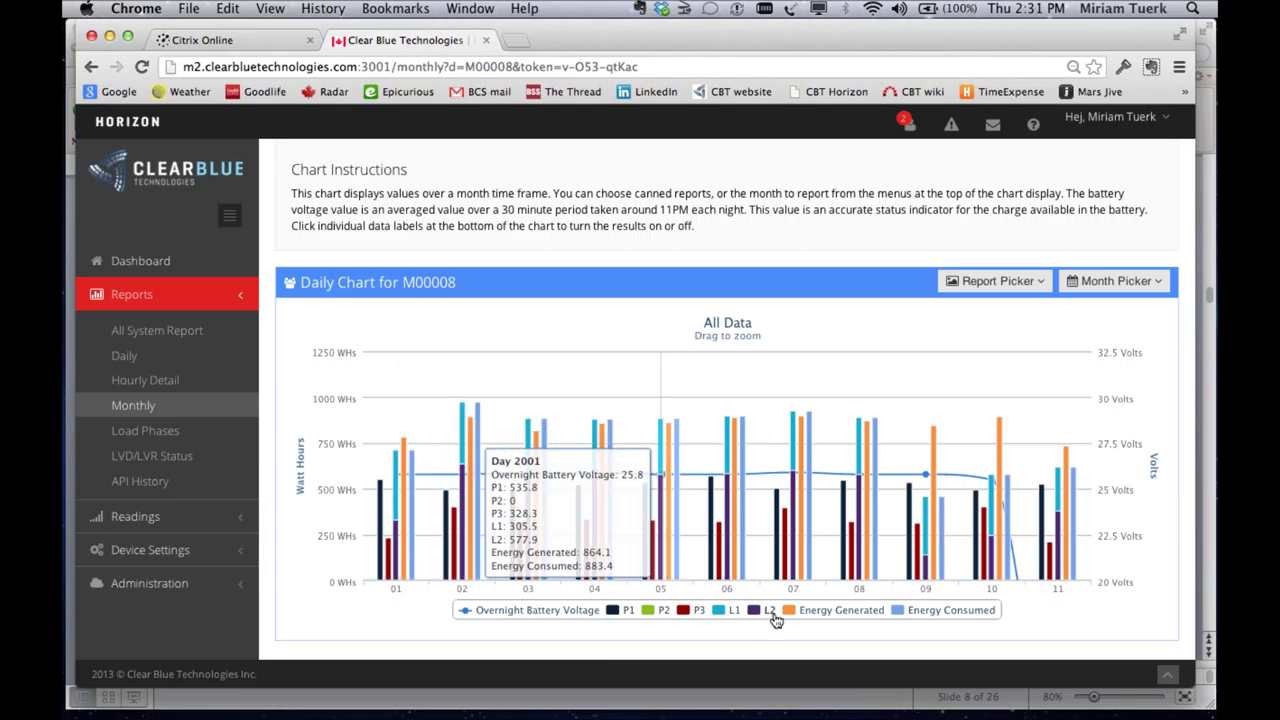
pyautogui.click(622, 612)
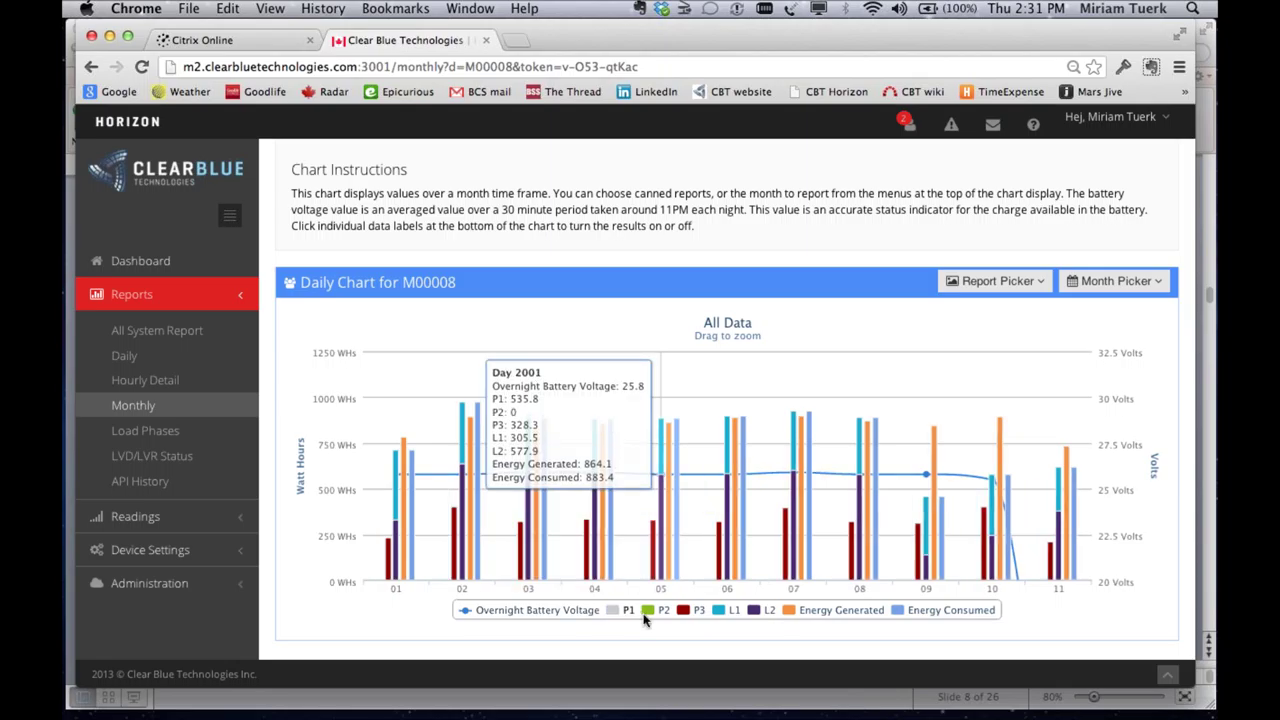
pyautogui.click(646, 612)
pyautogui.click(683, 612)
pyautogui.click(720, 612)
pyautogui.click(754, 612)
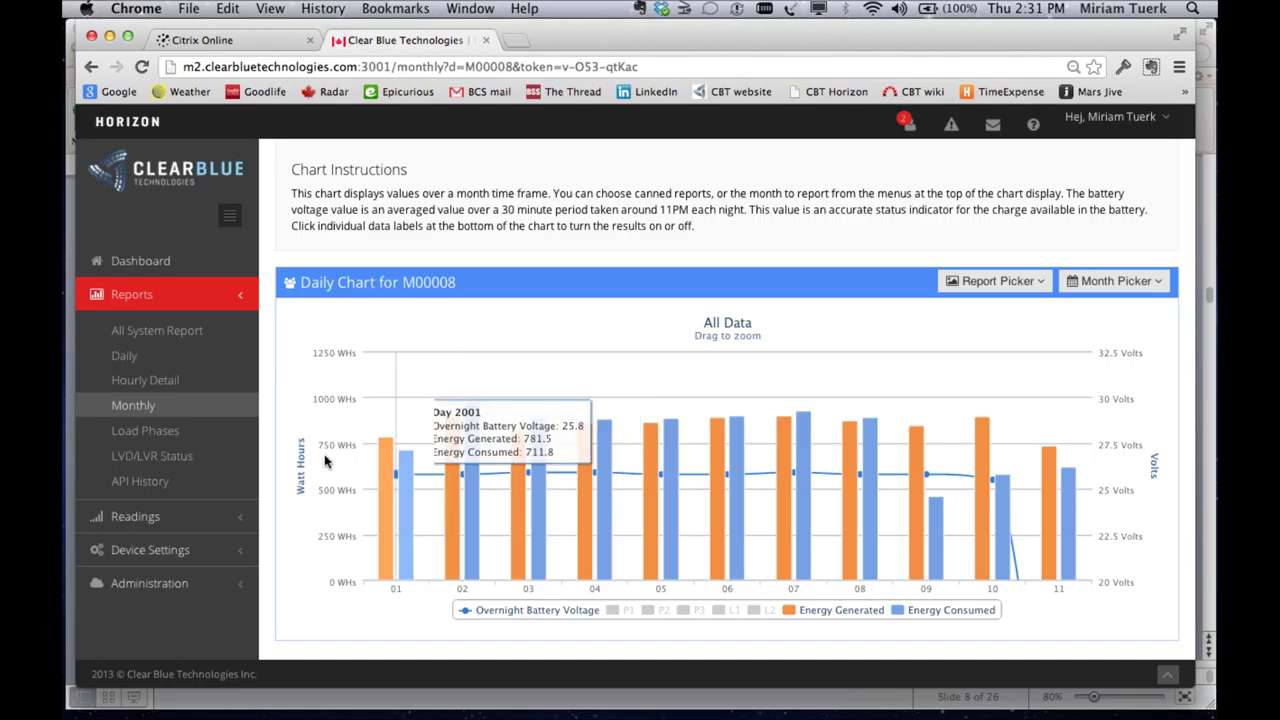
# - Open the port readings of device M00019 and view the voltage and current of all its ports
pyautogui.click(140, 522)
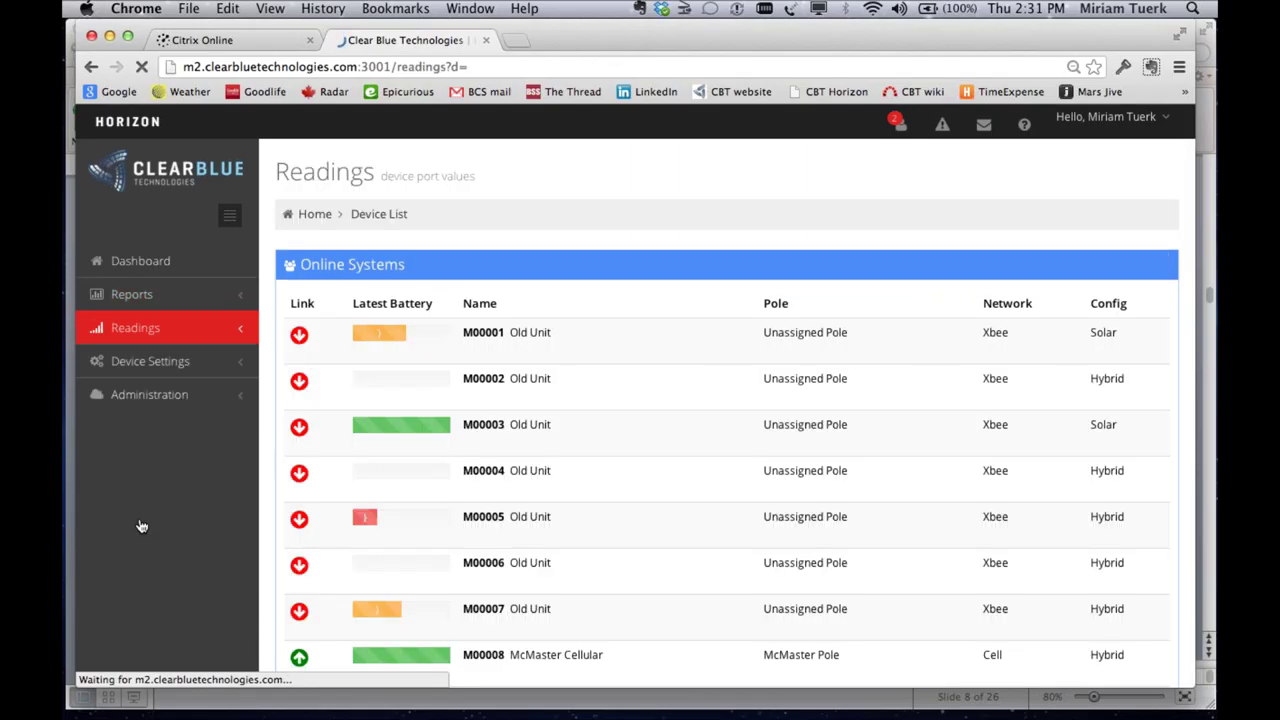
pyautogui.scroll(-6, 374, 491)
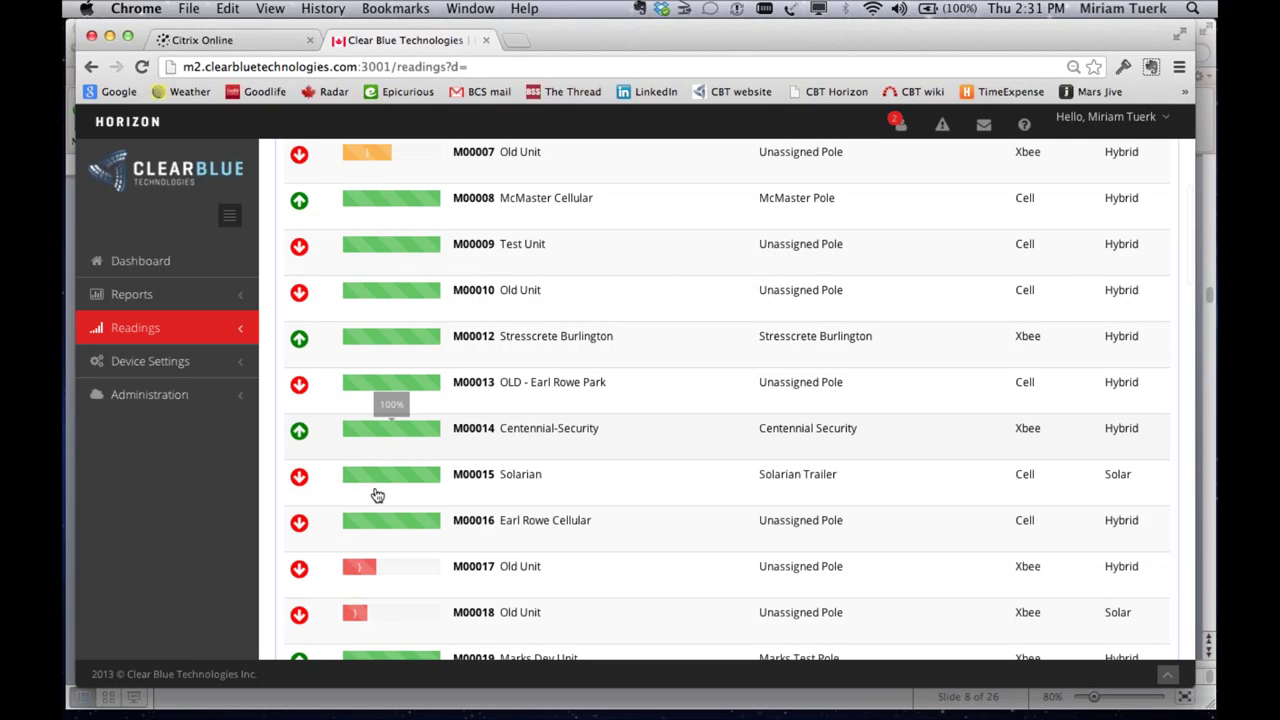
pyautogui.scroll(-1, 377, 495)
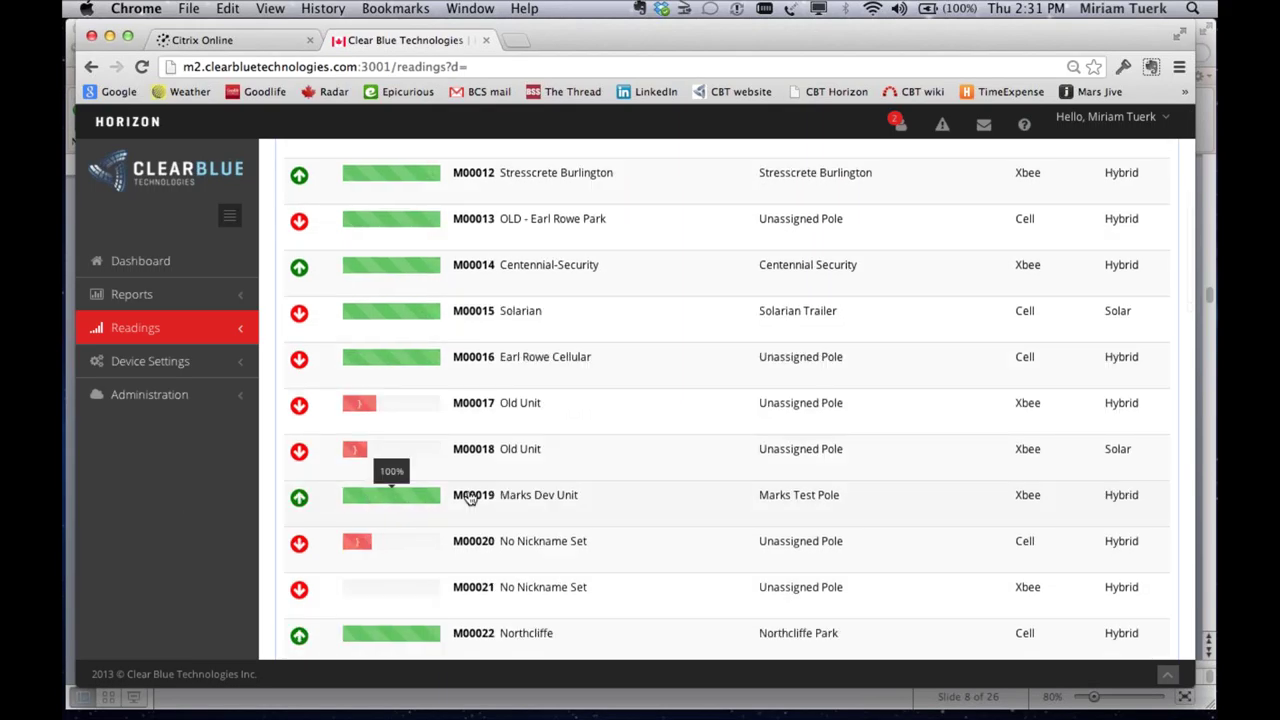
pyautogui.click(533, 497)
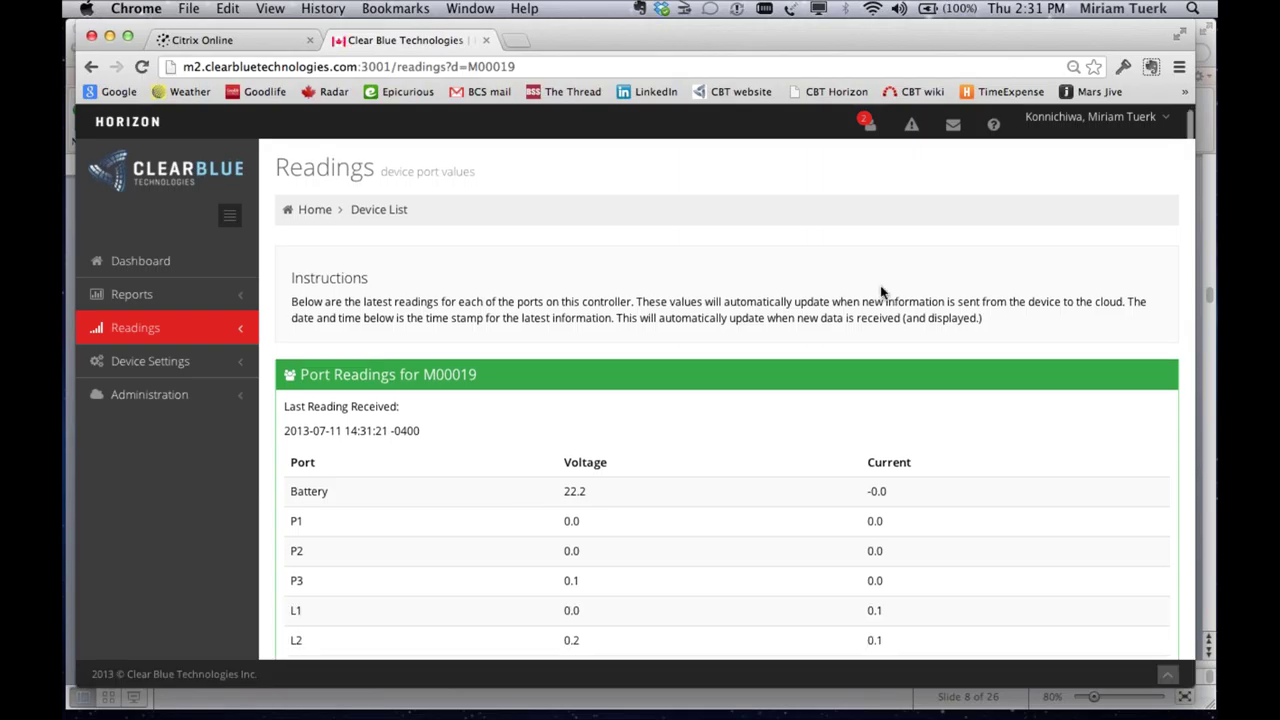
pyautogui.scroll(-2, 881, 292)
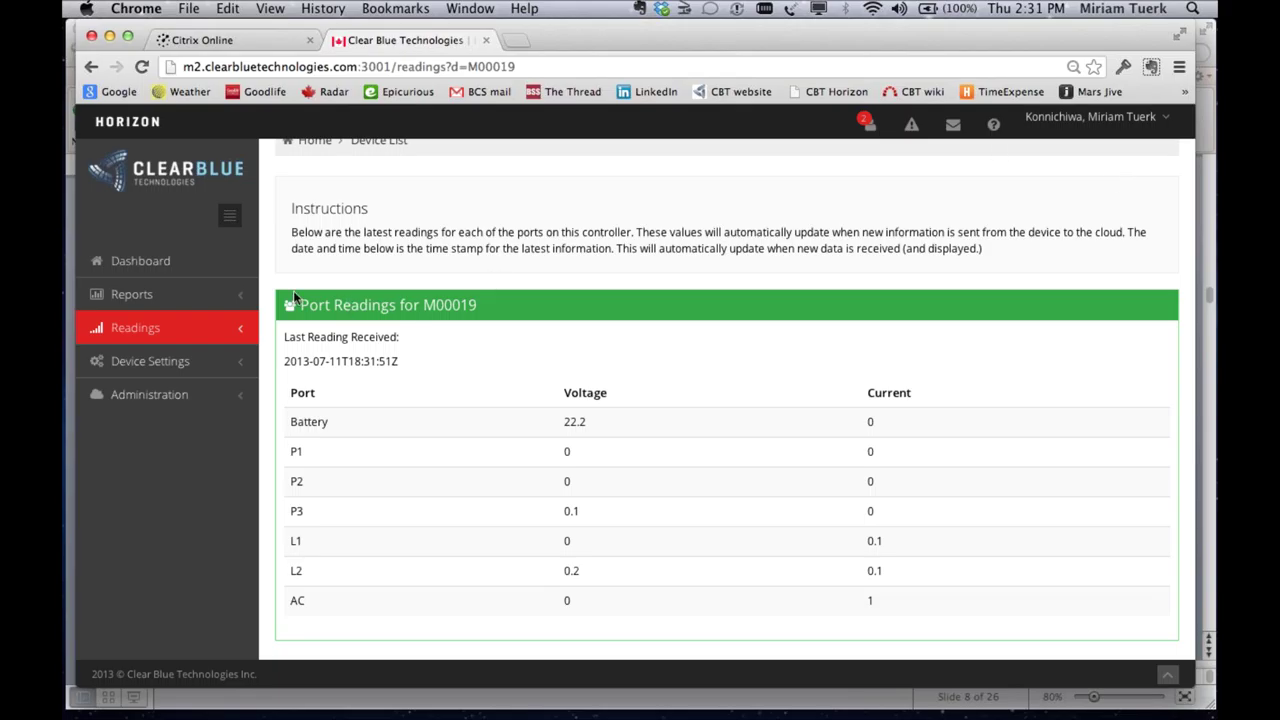
# - Open the general device settings of M00008 (McMaster Cellular)
pyautogui.click(157, 366)
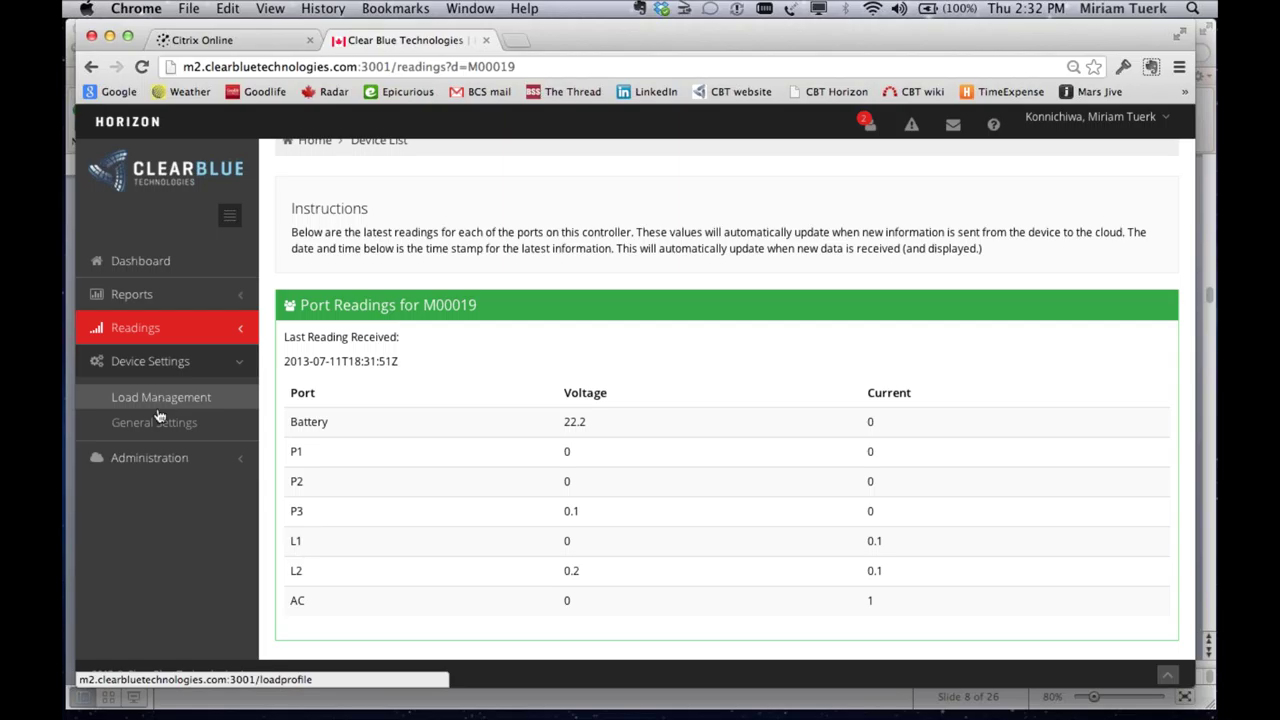
pyautogui.click(160, 422)
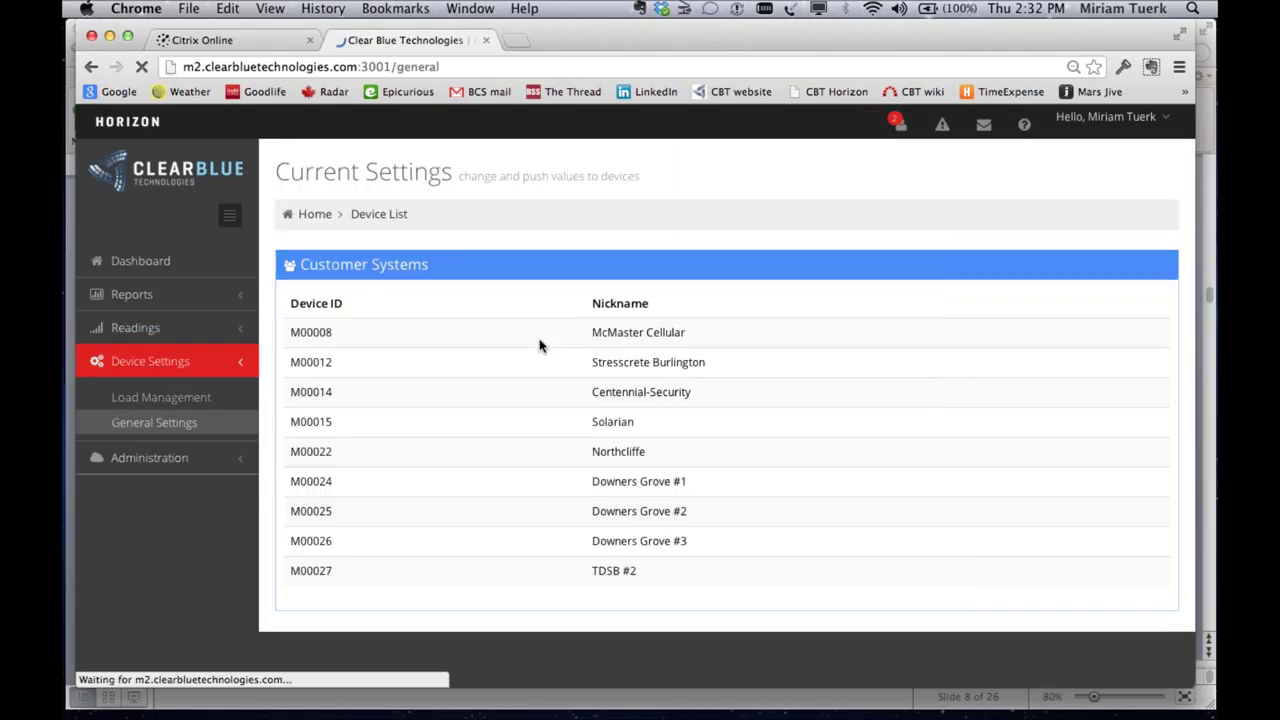
pyautogui.click(585, 336)
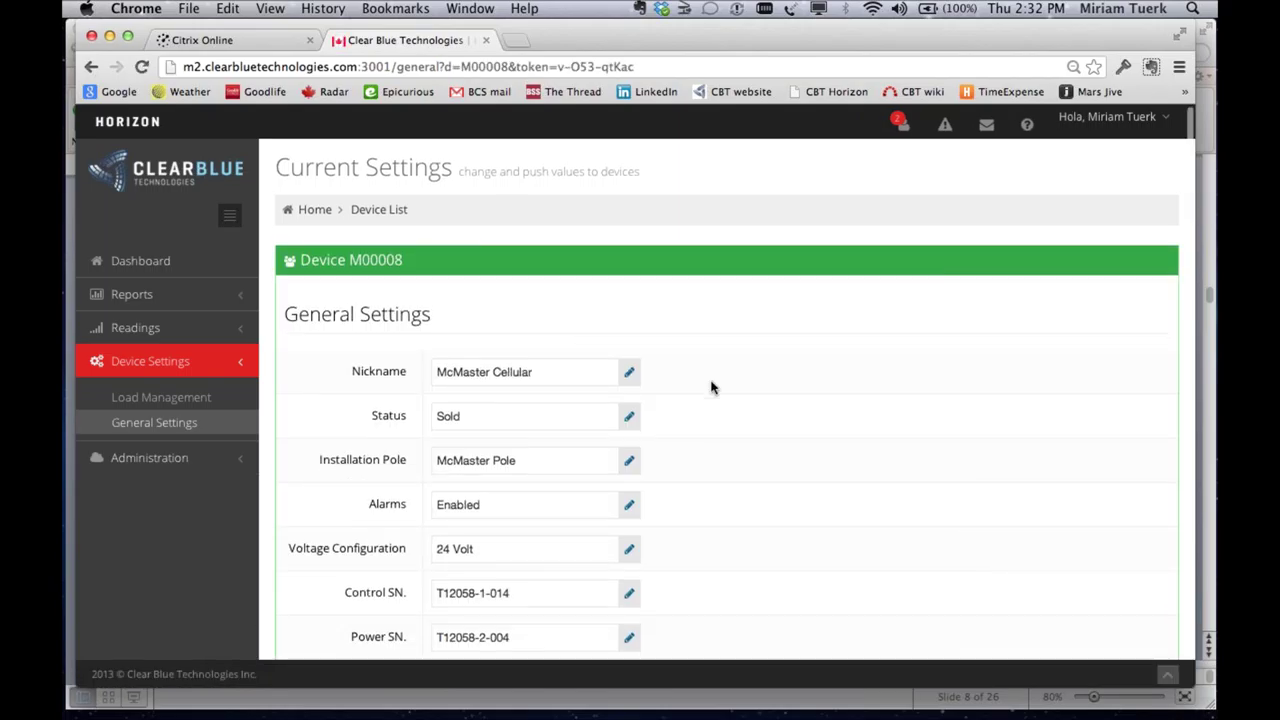
# - Examine the device's configuration, charge profile, low voltage, communications and calibration settings
pyautogui.scroll(-5, 712, 380)
pyautogui.scroll(-6, 712, 380)
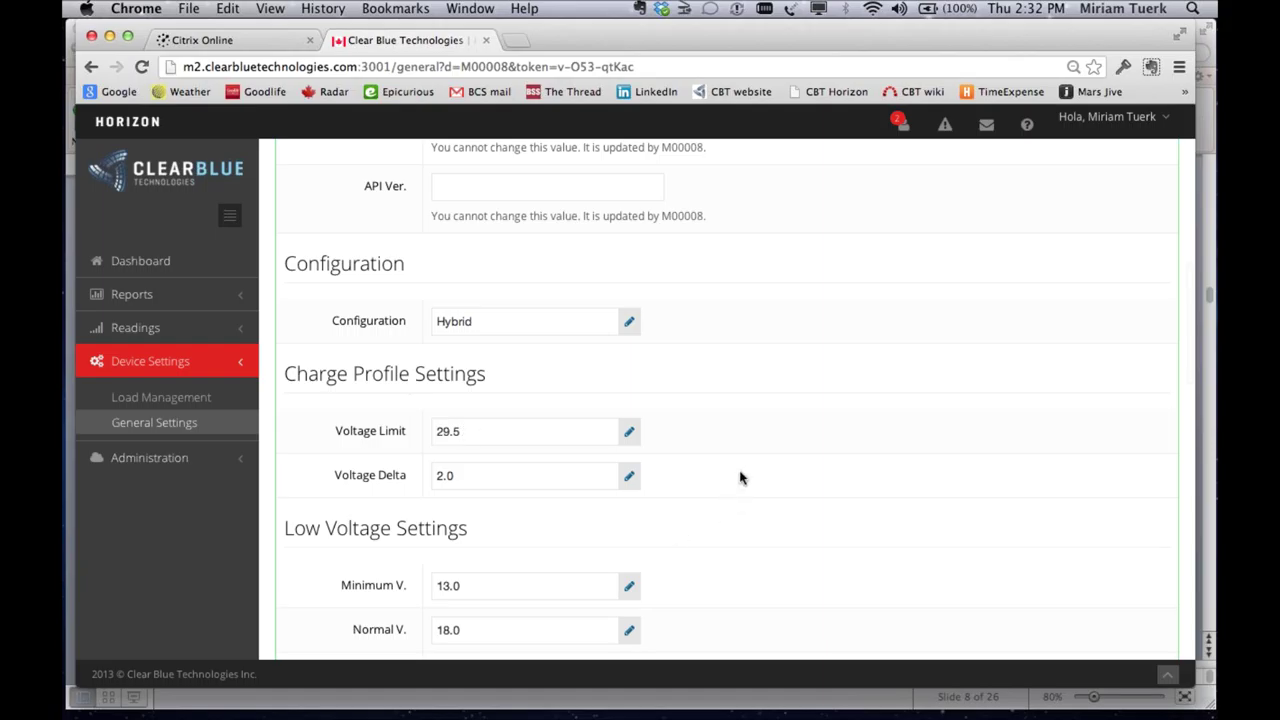
pyautogui.scroll(-8, 740, 478)
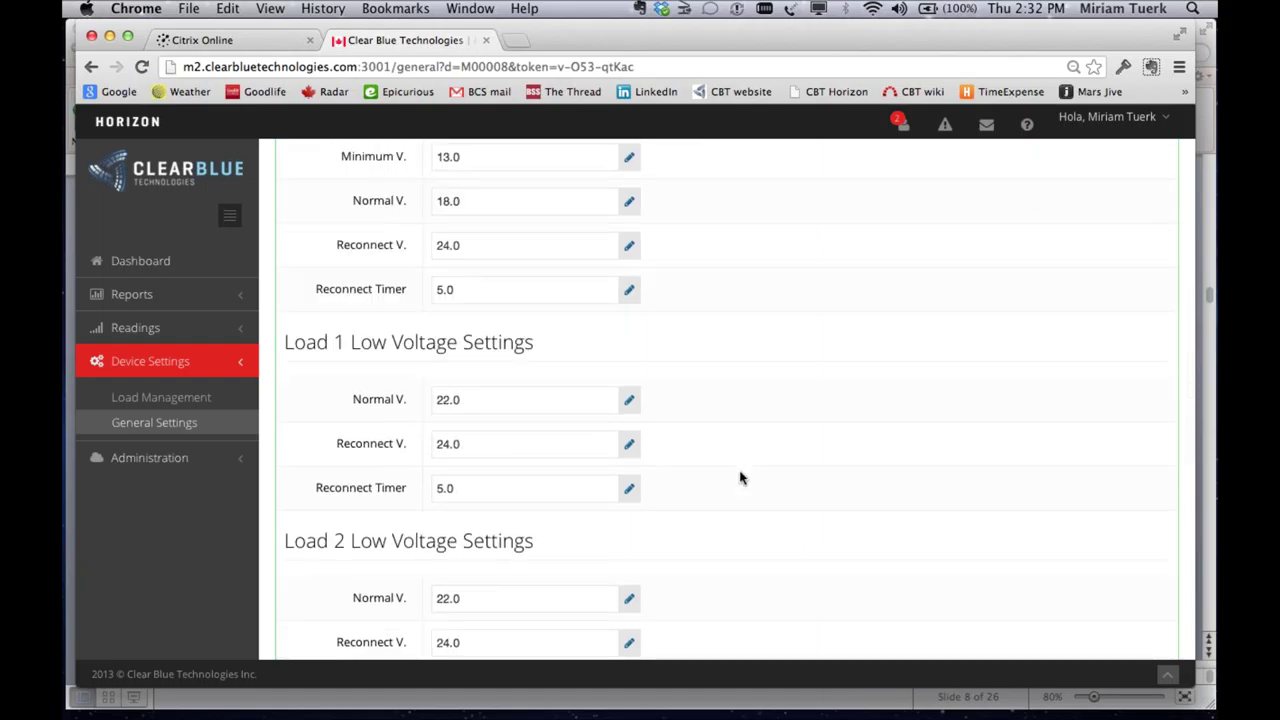
pyautogui.scroll(-1, 740, 478)
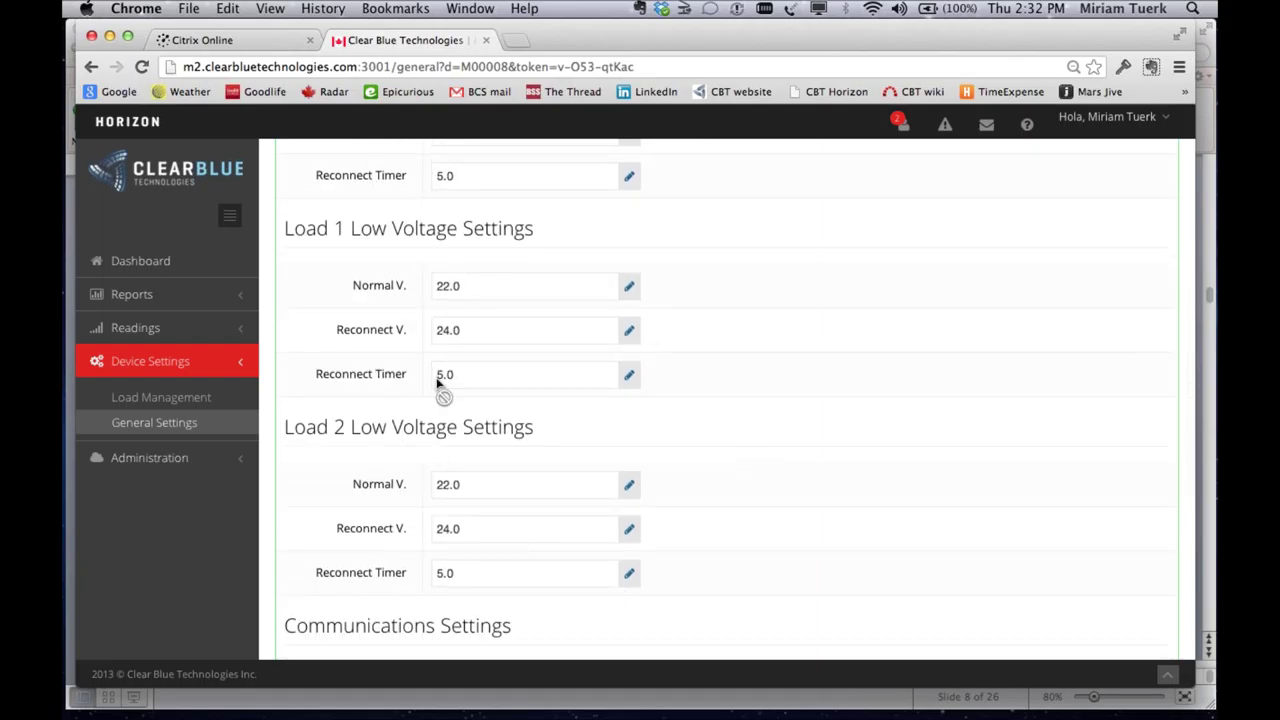
pyautogui.scroll(-8, 732, 474)
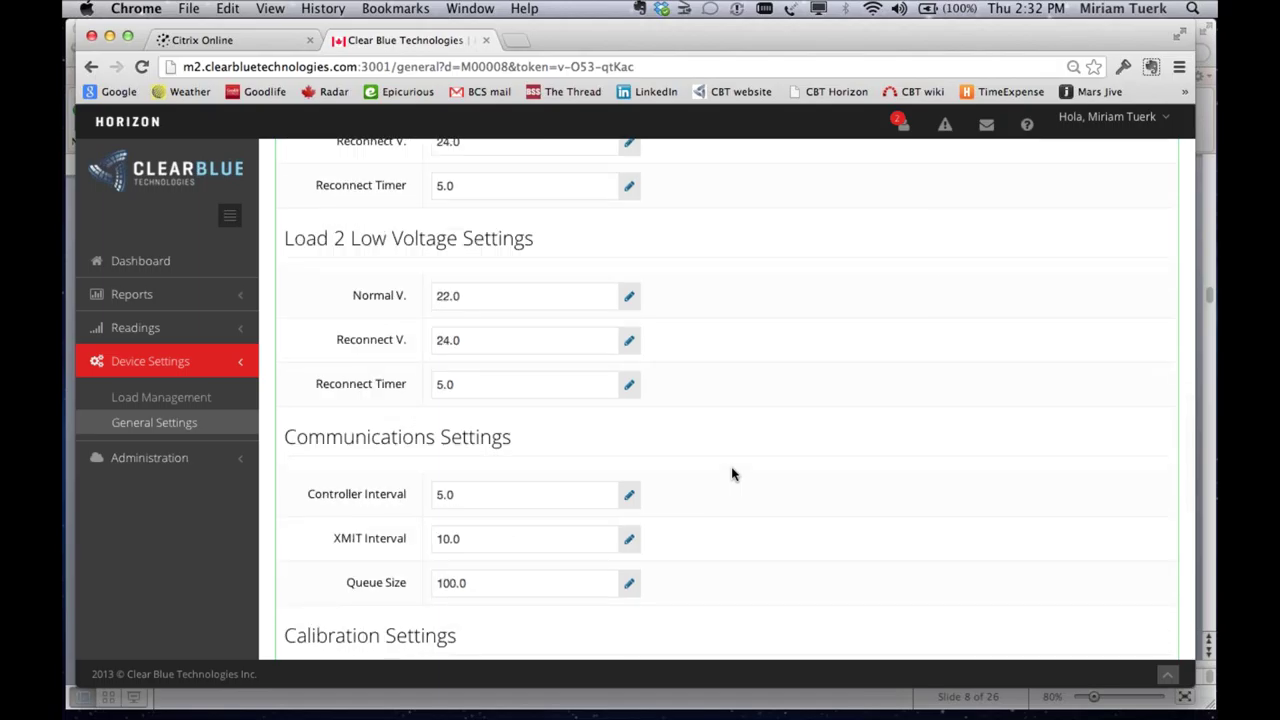
pyautogui.scroll(-1, 733, 472)
pyautogui.scroll(2, 585, 248)
pyautogui.scroll(15, 585, 248)
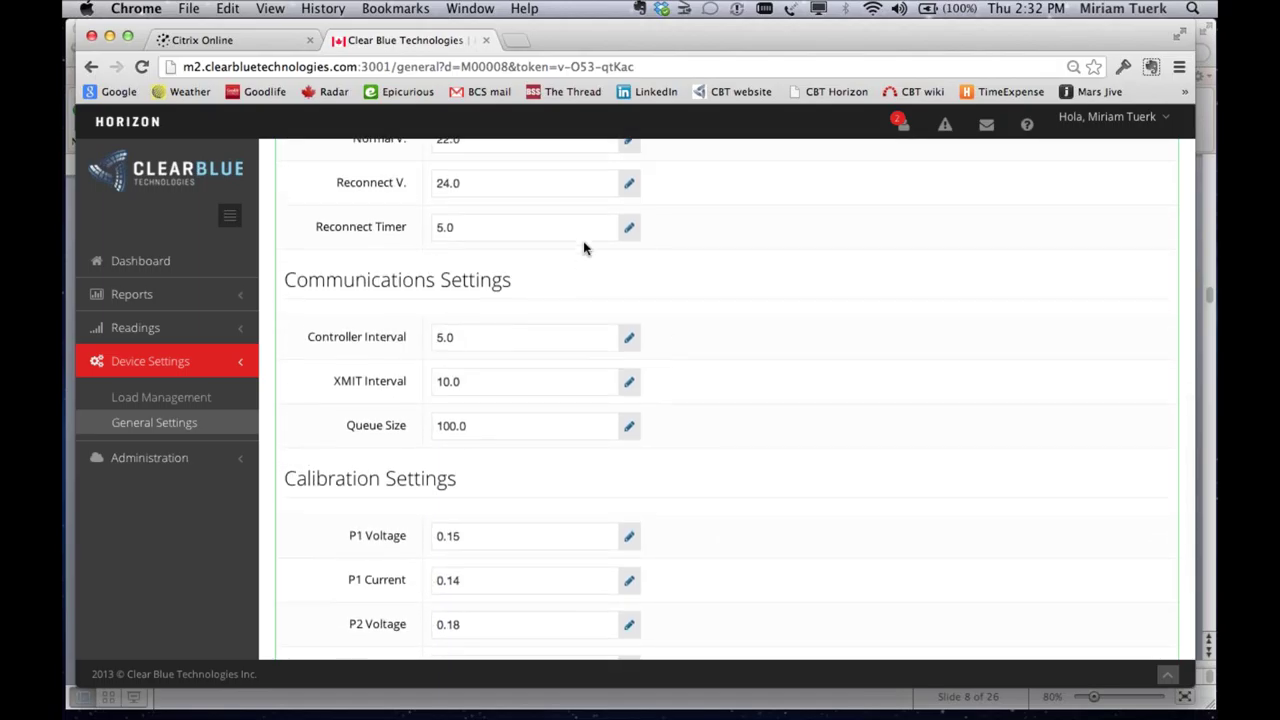
pyautogui.scroll(1, 585, 248)
# - Find M00054 (Earl Rowe) among the load profile systems and open its Load 1 Weekday configuration wizard
pyautogui.click(163, 400)
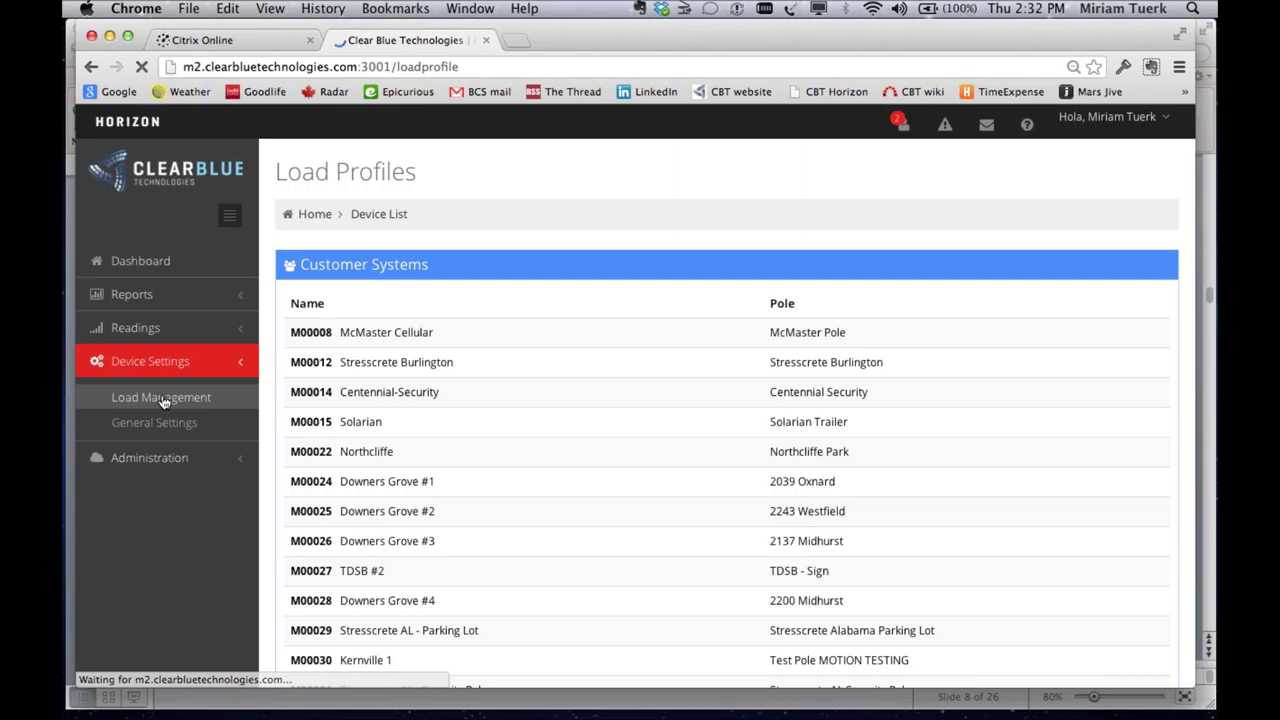
pyautogui.scroll(-3, 553, 383)
pyautogui.scroll(-1, 554, 384)
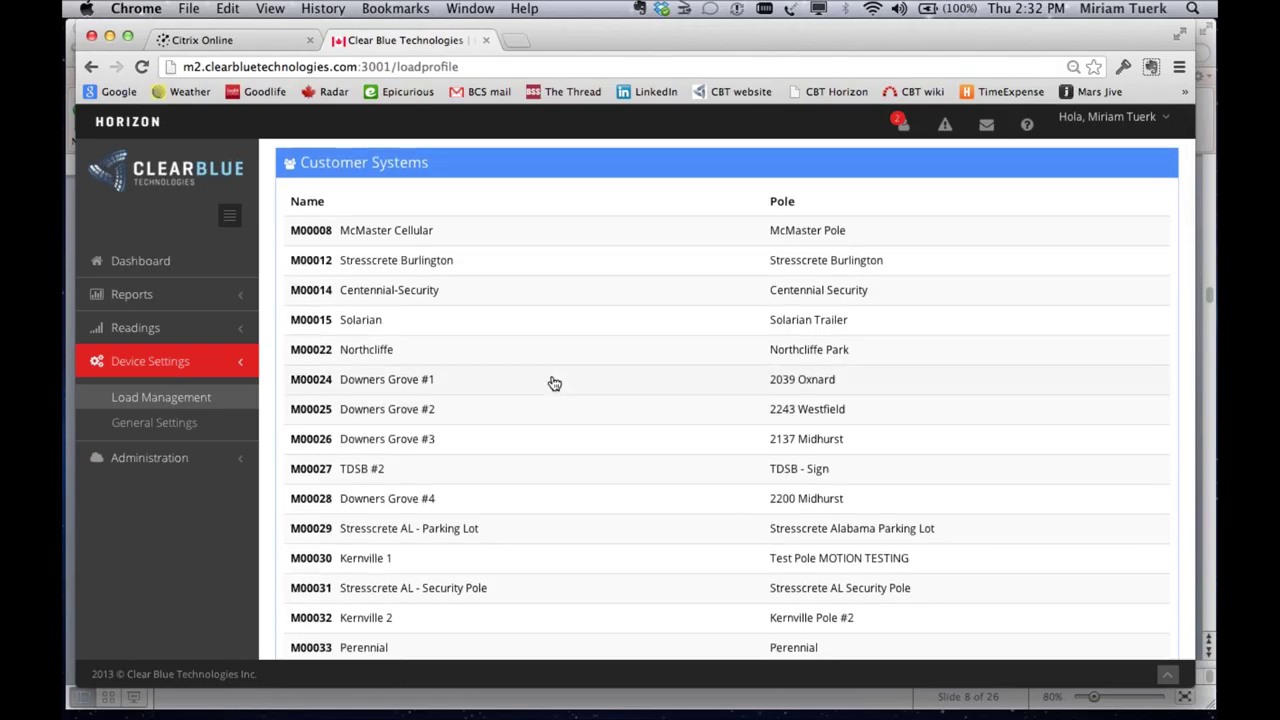
pyautogui.scroll(-2, 554, 383)
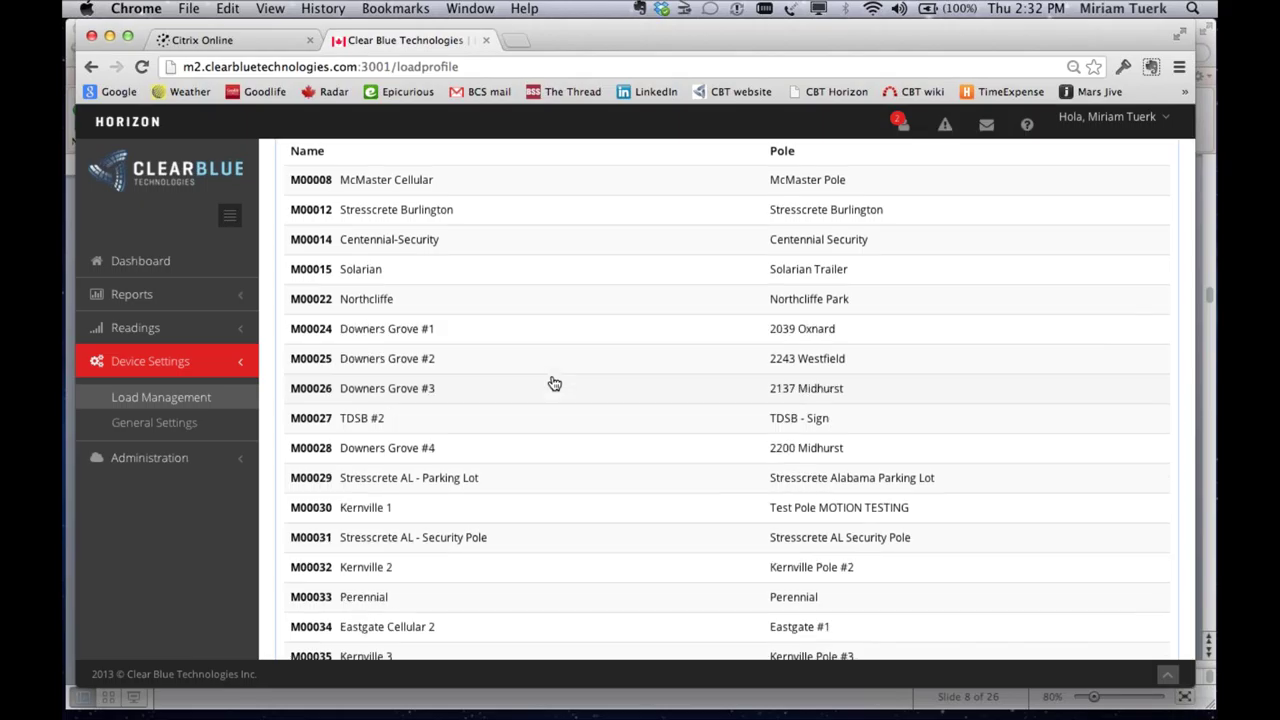
pyautogui.scroll(-3, 554, 384)
pyautogui.scroll(4, 554, 384)
pyautogui.scroll(-3, 554, 384)
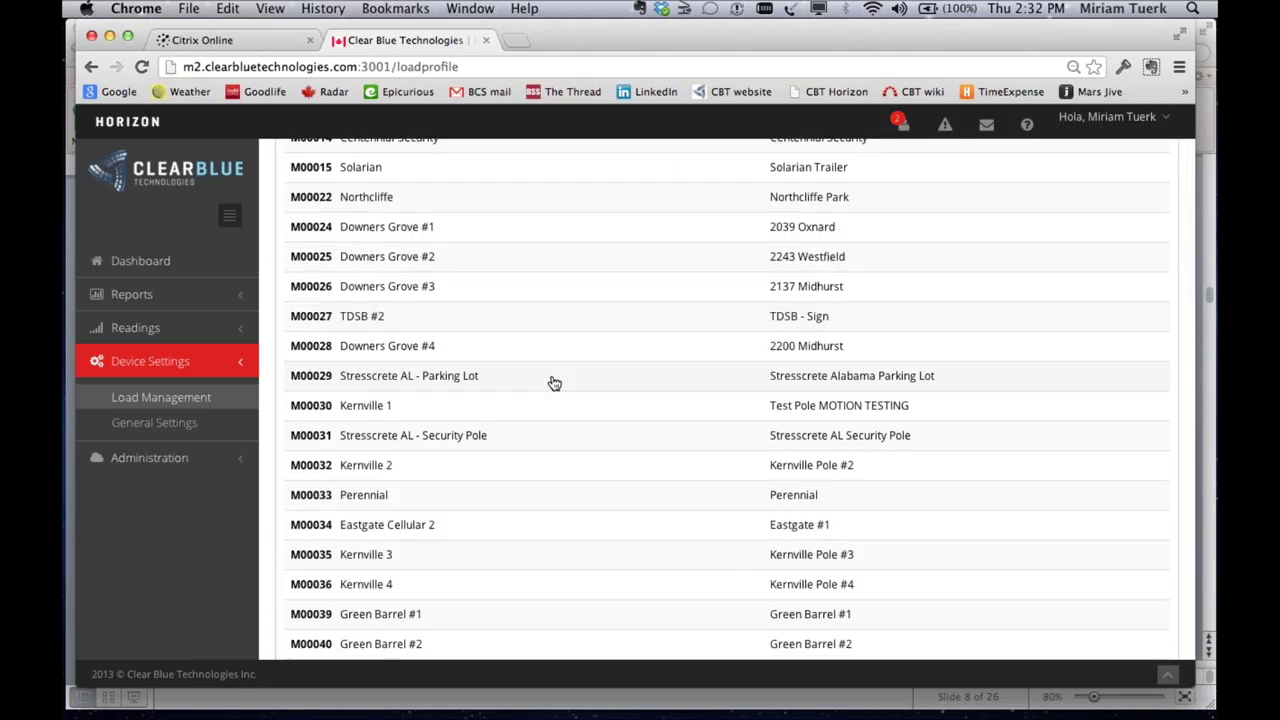
pyautogui.scroll(-6, 554, 383)
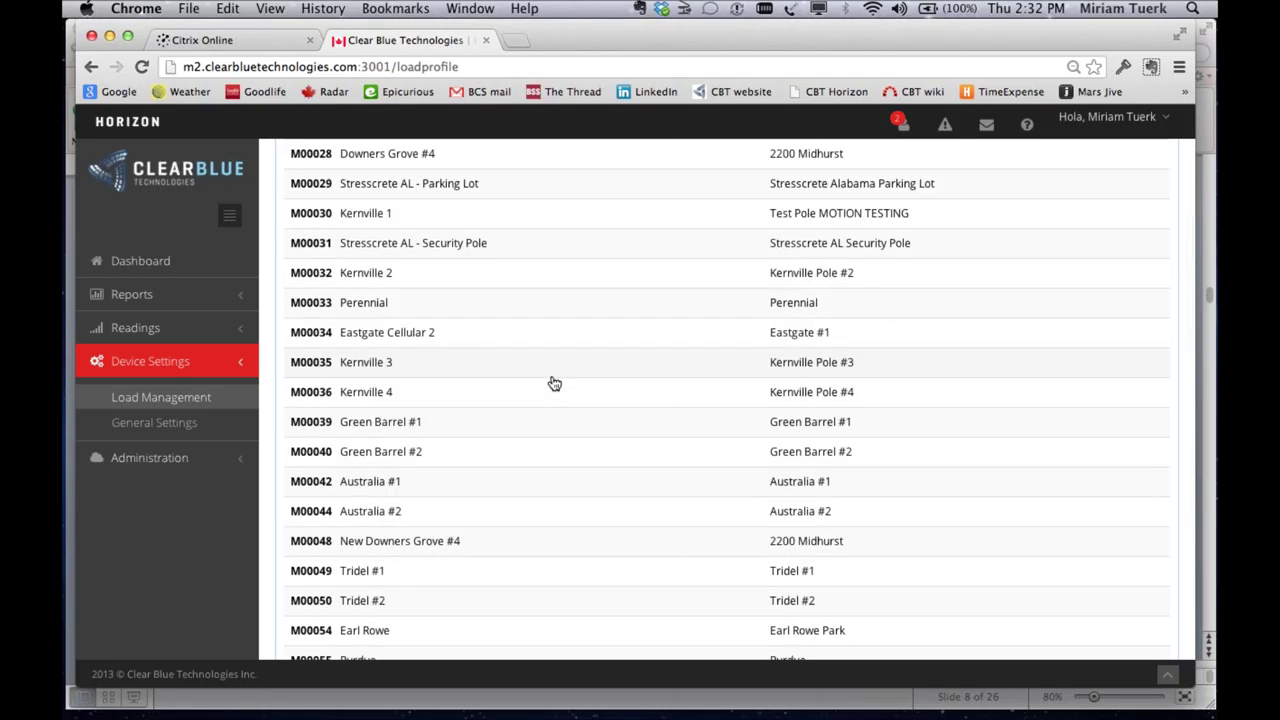
pyautogui.click(343, 589)
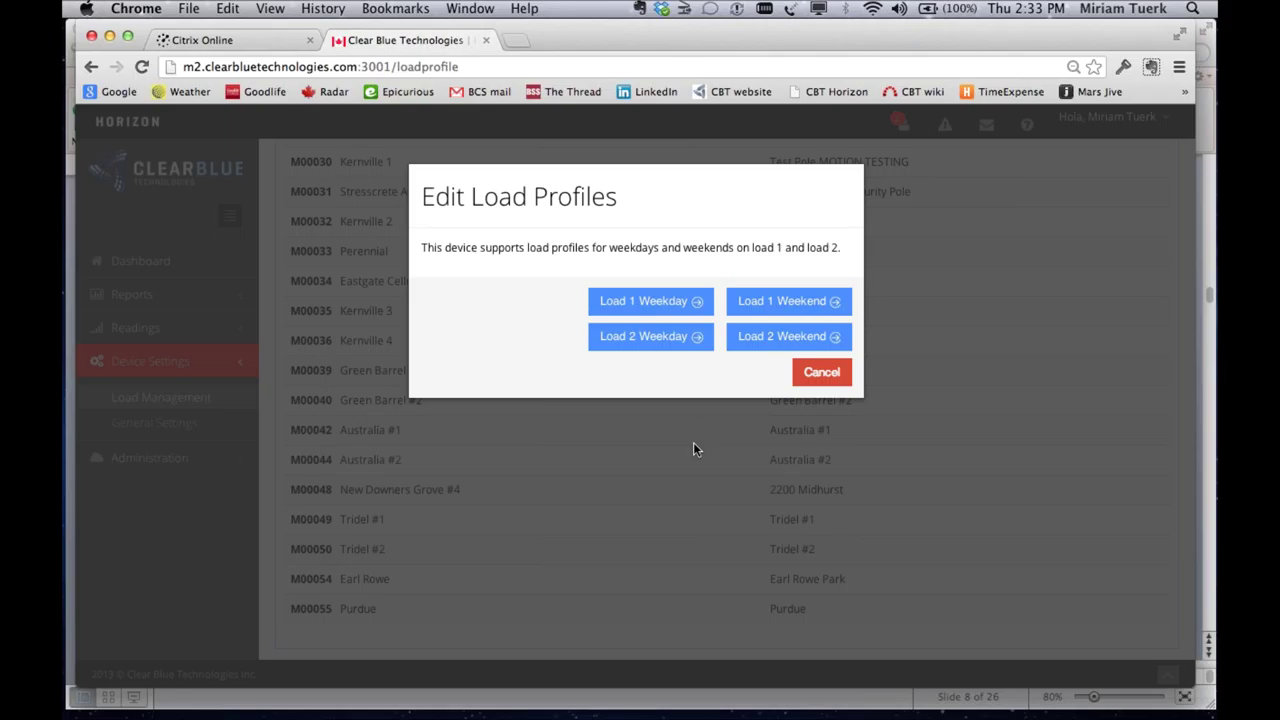
pyautogui.click(648, 303)
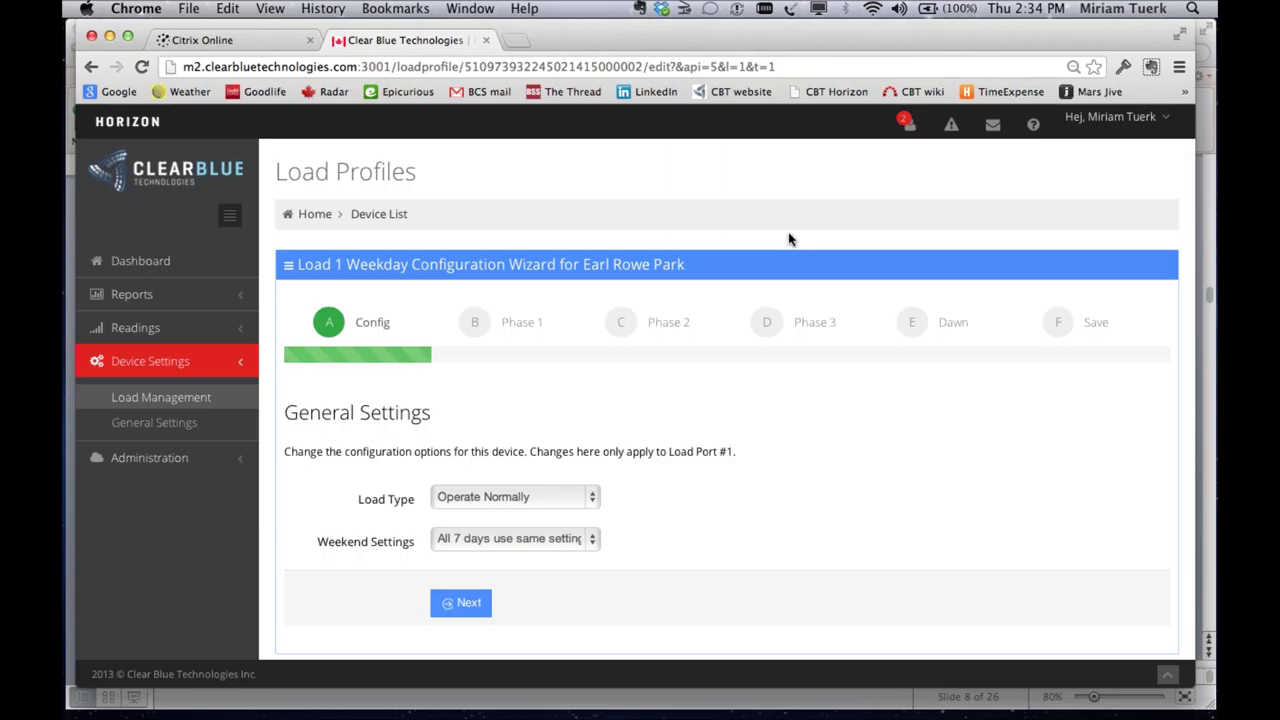
# - Review the weekend and load type options, keep "All 7 days use same settings" and "Operate Normally", and proceed to Phase 1
pyautogui.scroll(-1, 788, 238)
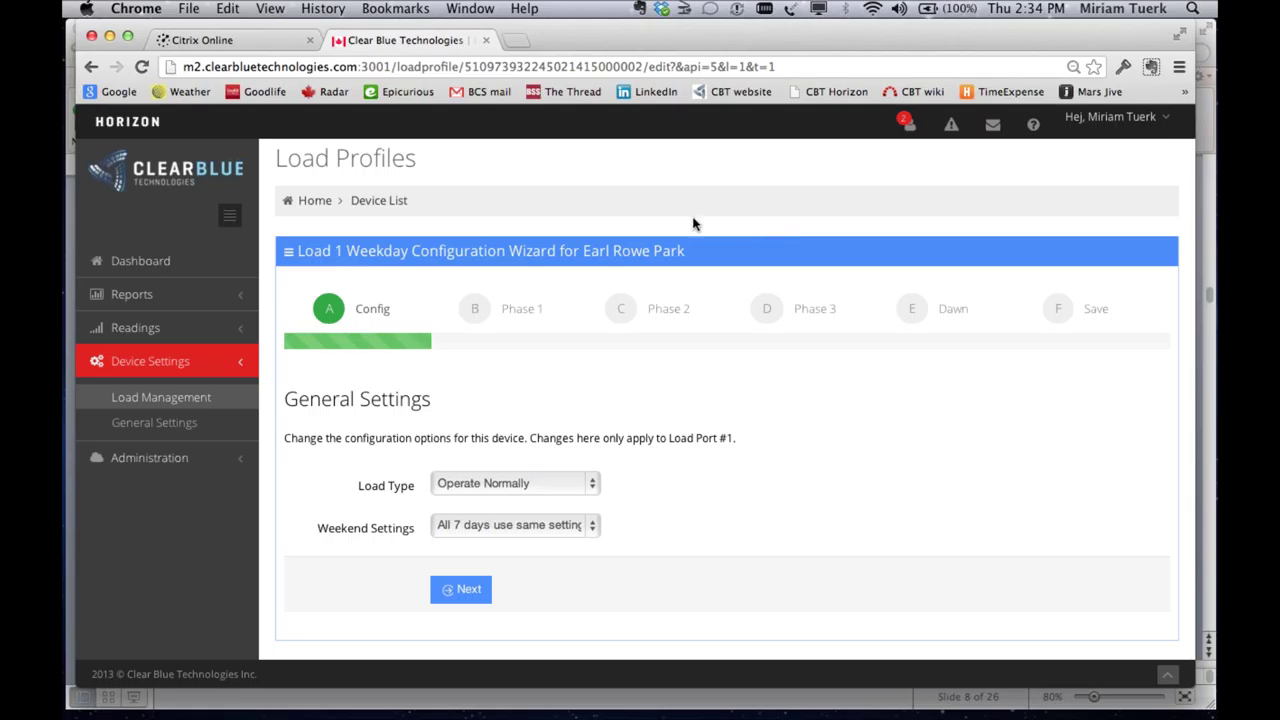
pyautogui.moveTo(598, 550)
pyautogui.click(593, 528)
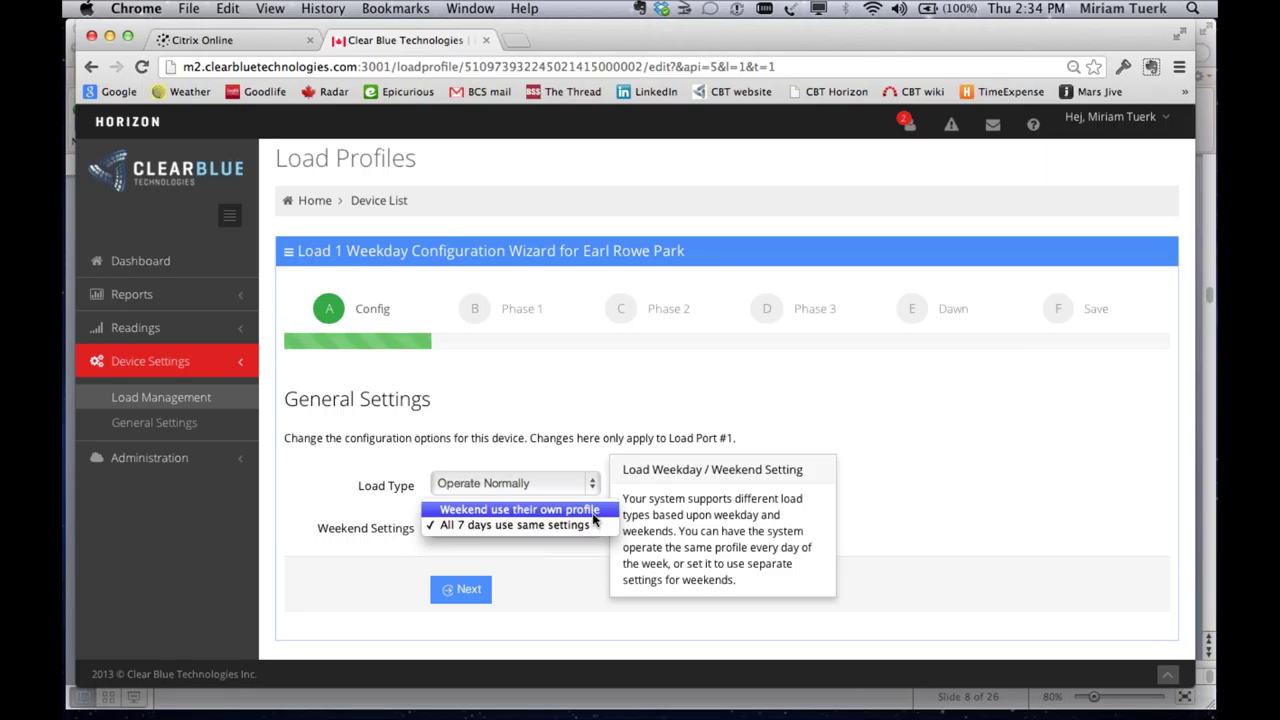
pyautogui.click(590, 529)
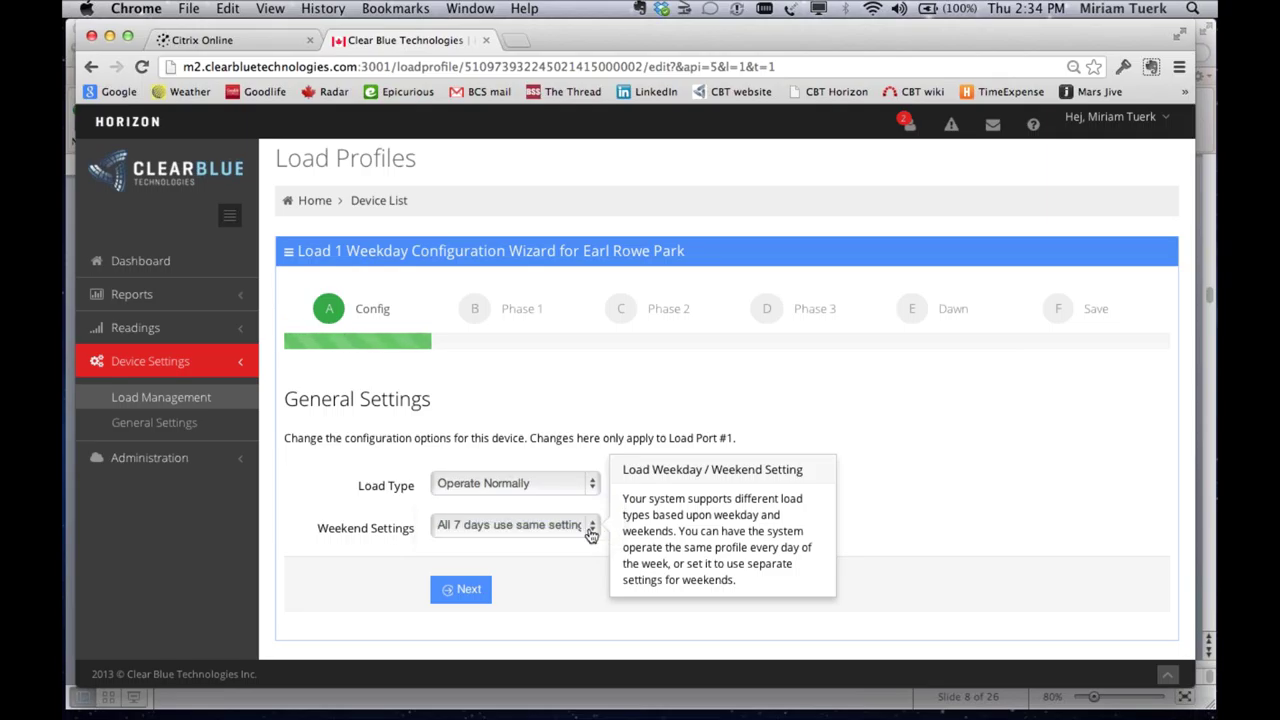
pyautogui.moveTo(594, 485)
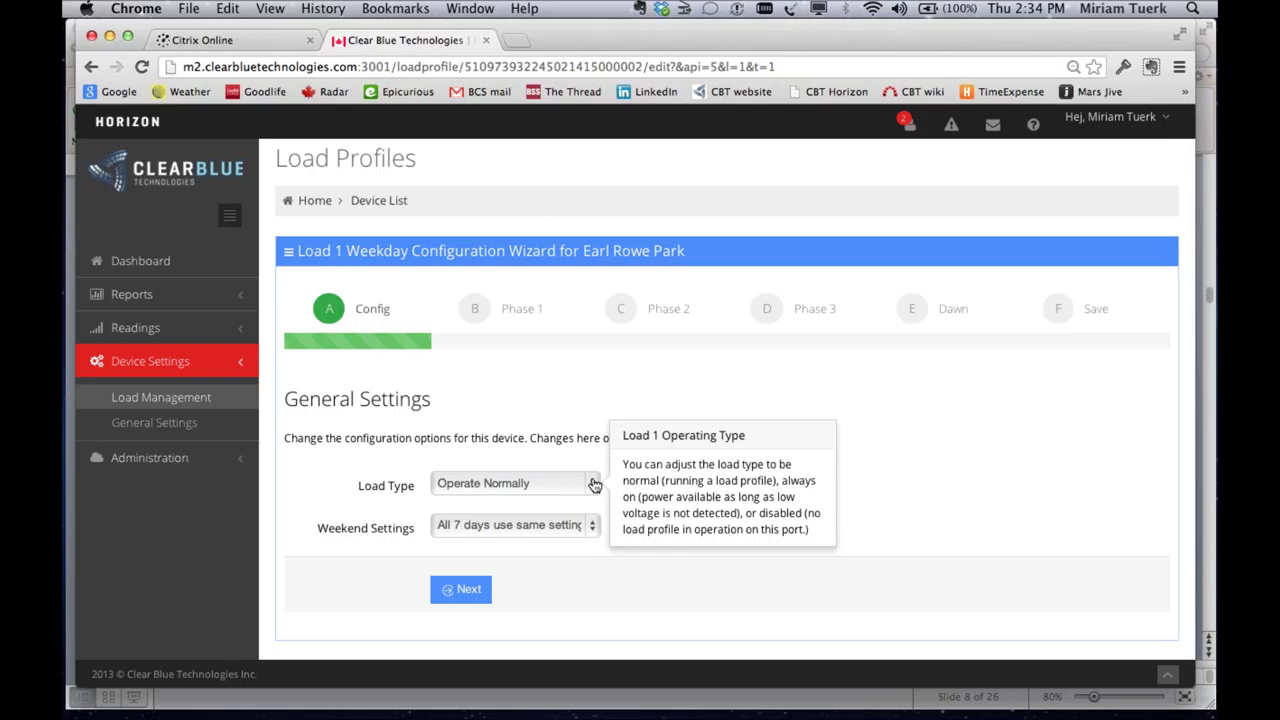
pyautogui.click(594, 485)
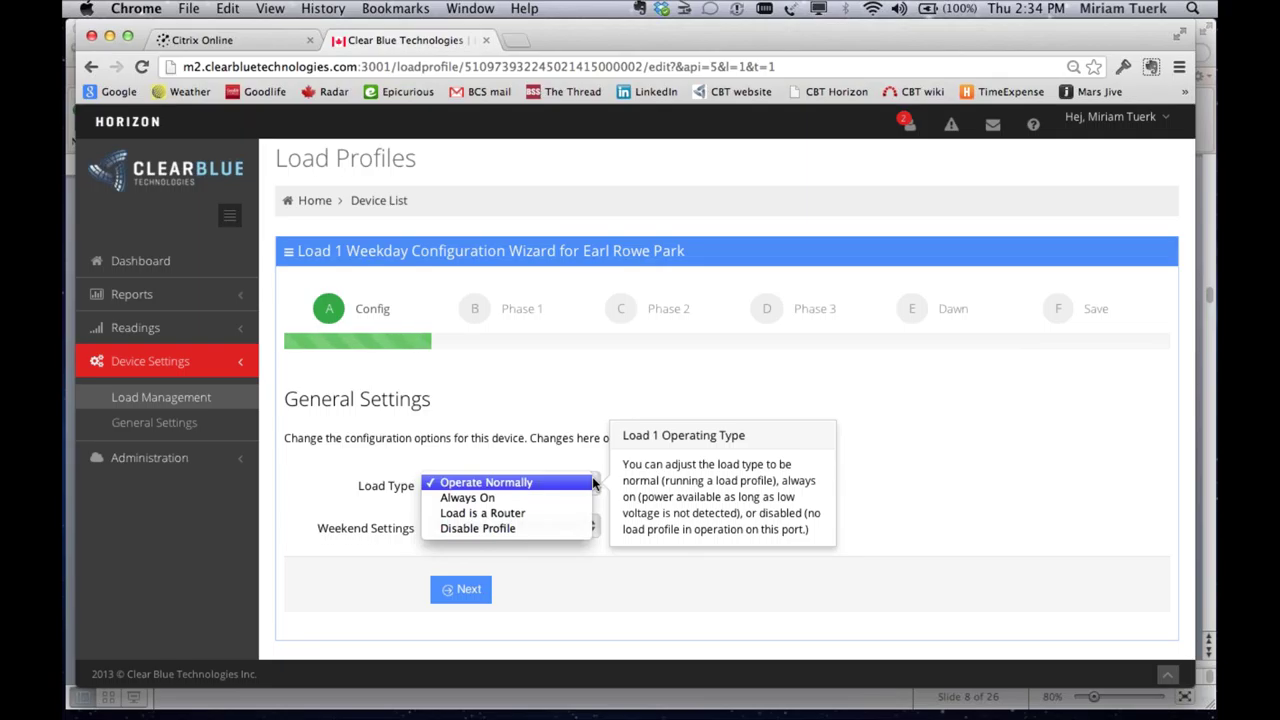
pyautogui.click(674, 391)
pyautogui.click(460, 591)
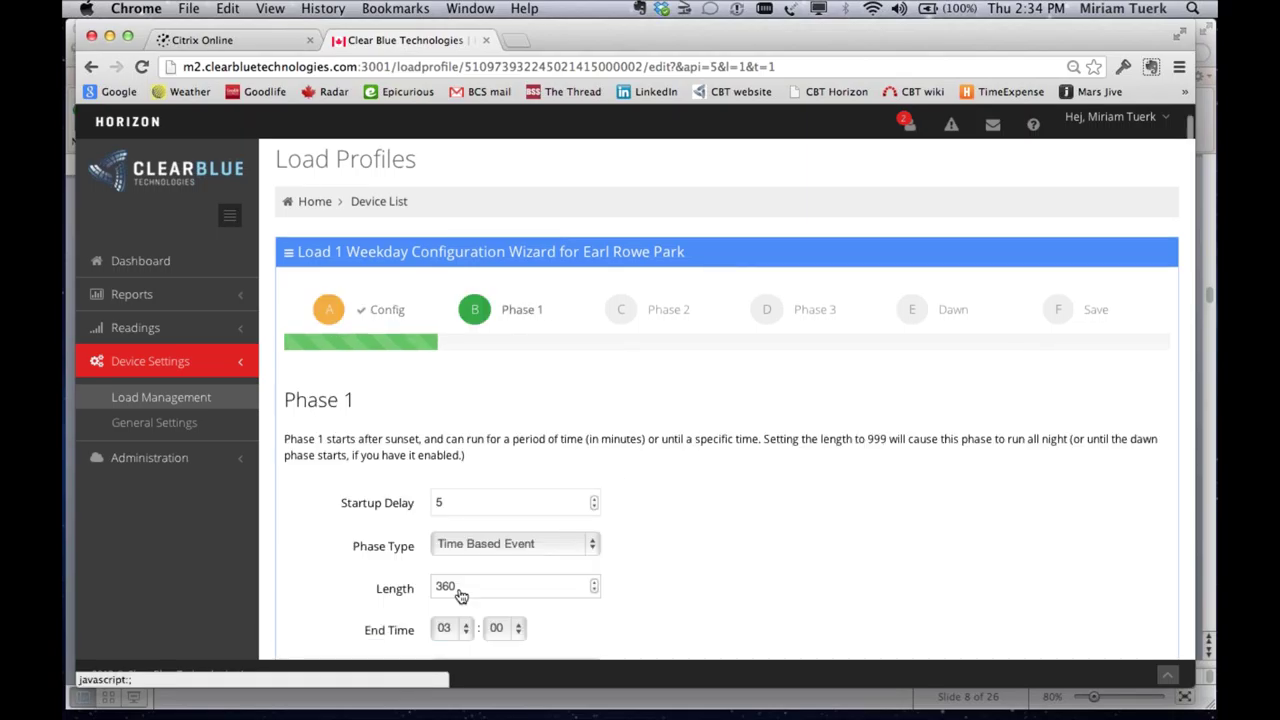
# - Review the Phase 1 timing settings, keep the phase type as Time Based Event, and proceed to Phase 2
pyautogui.moveTo(459, 590)
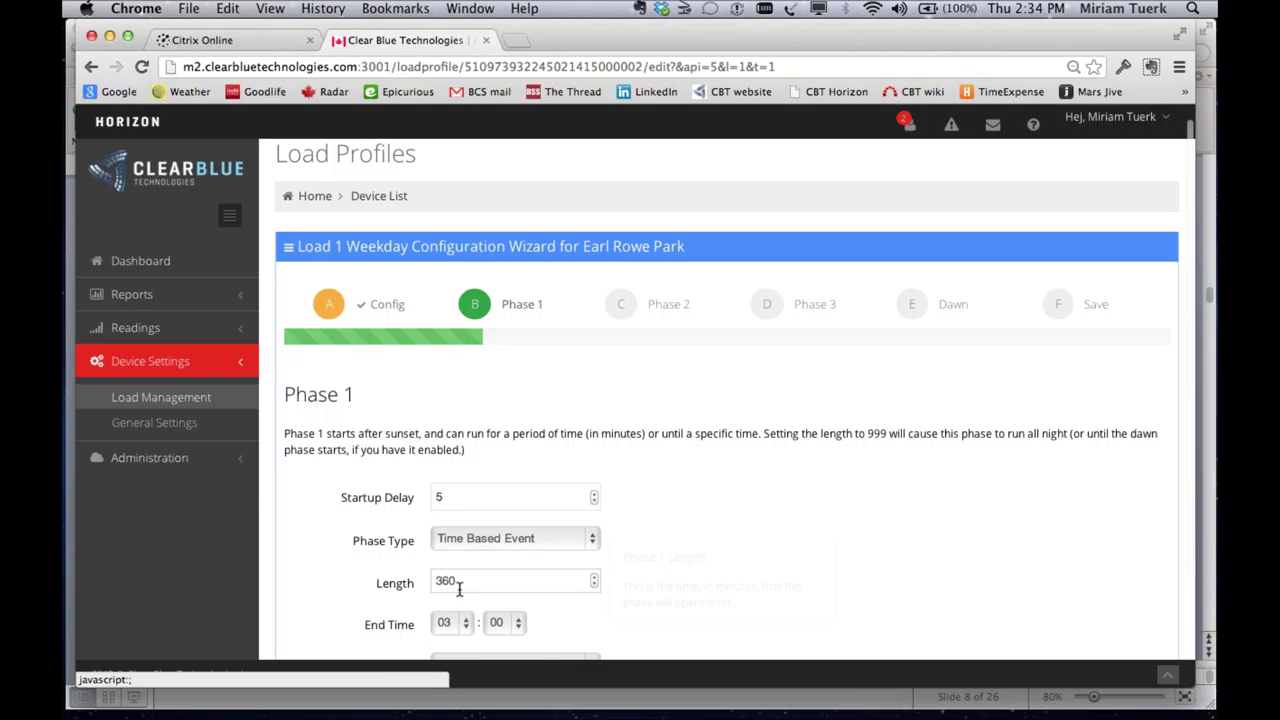
pyautogui.scroll(-2, 1183, 173)
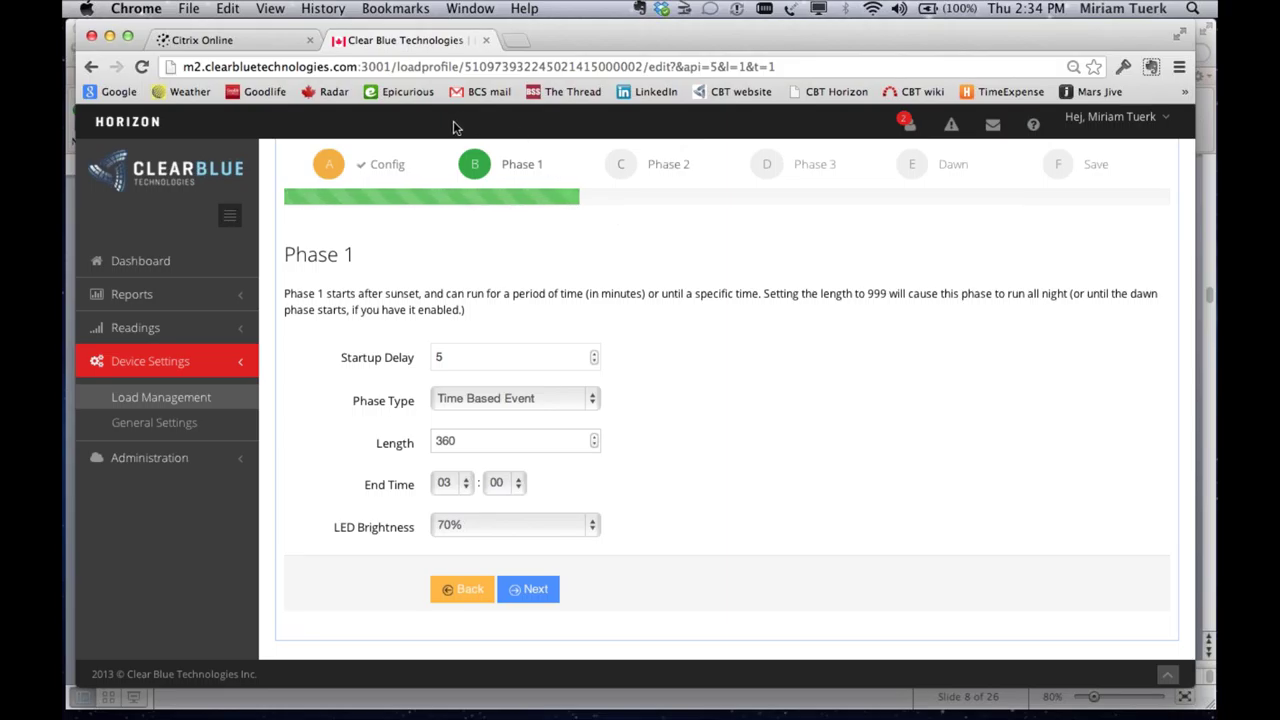
pyautogui.click(596, 400)
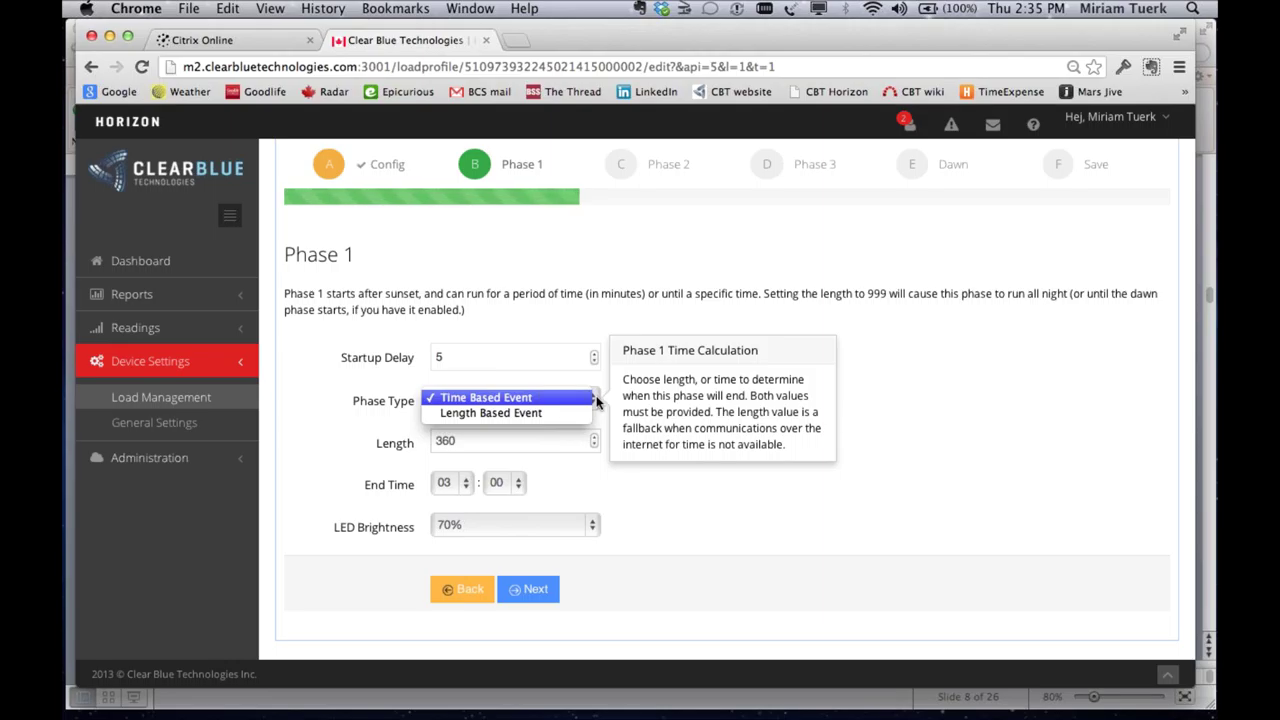
pyautogui.click(514, 400)
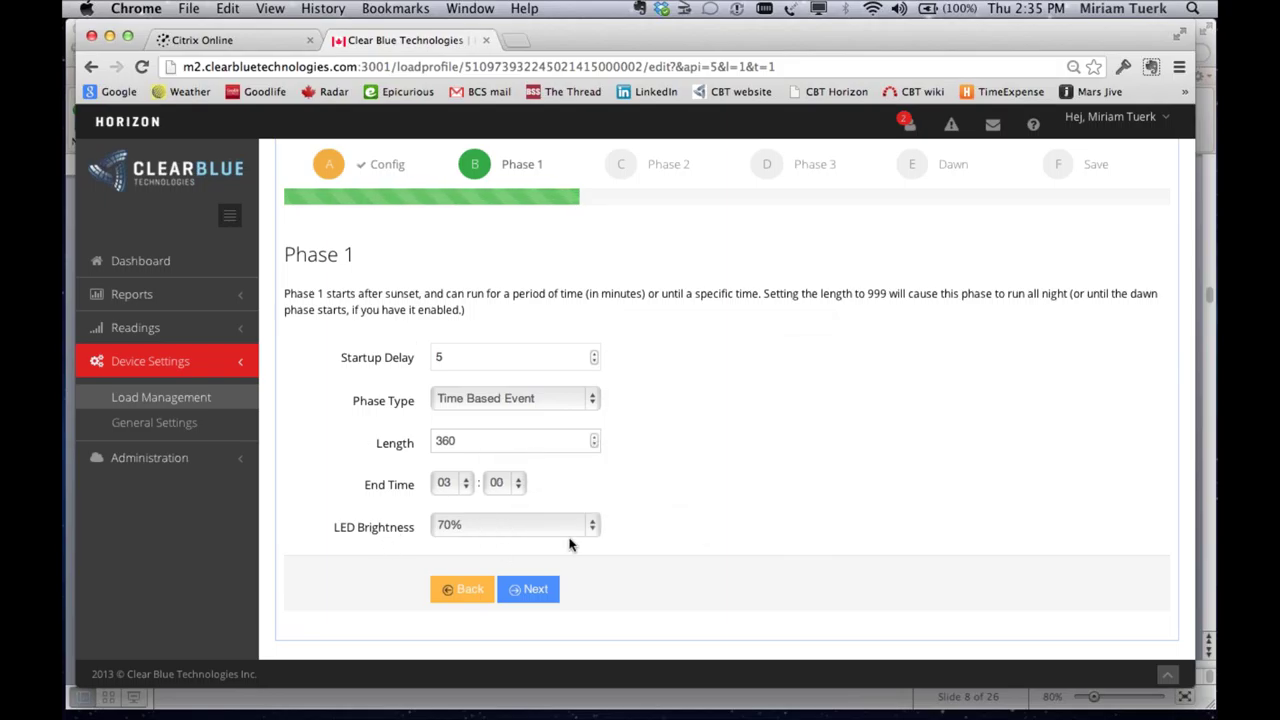
pyautogui.moveTo(513, 541)
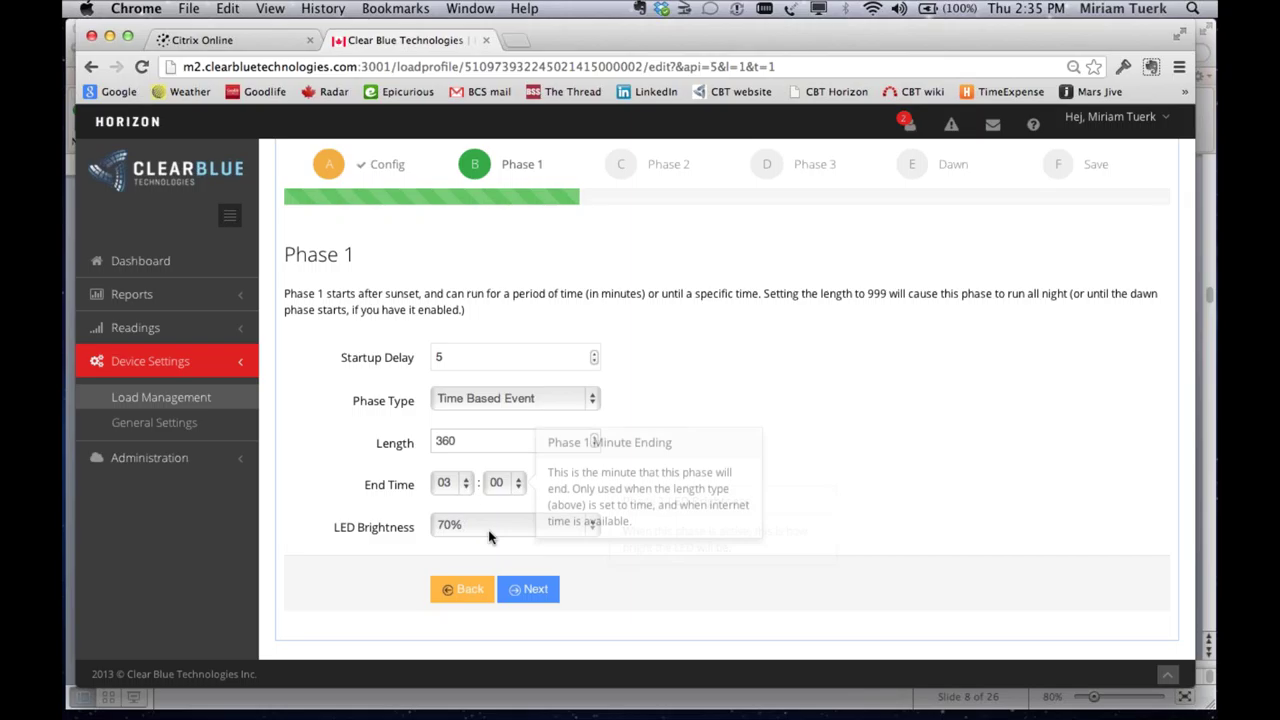
pyautogui.click(538, 590)
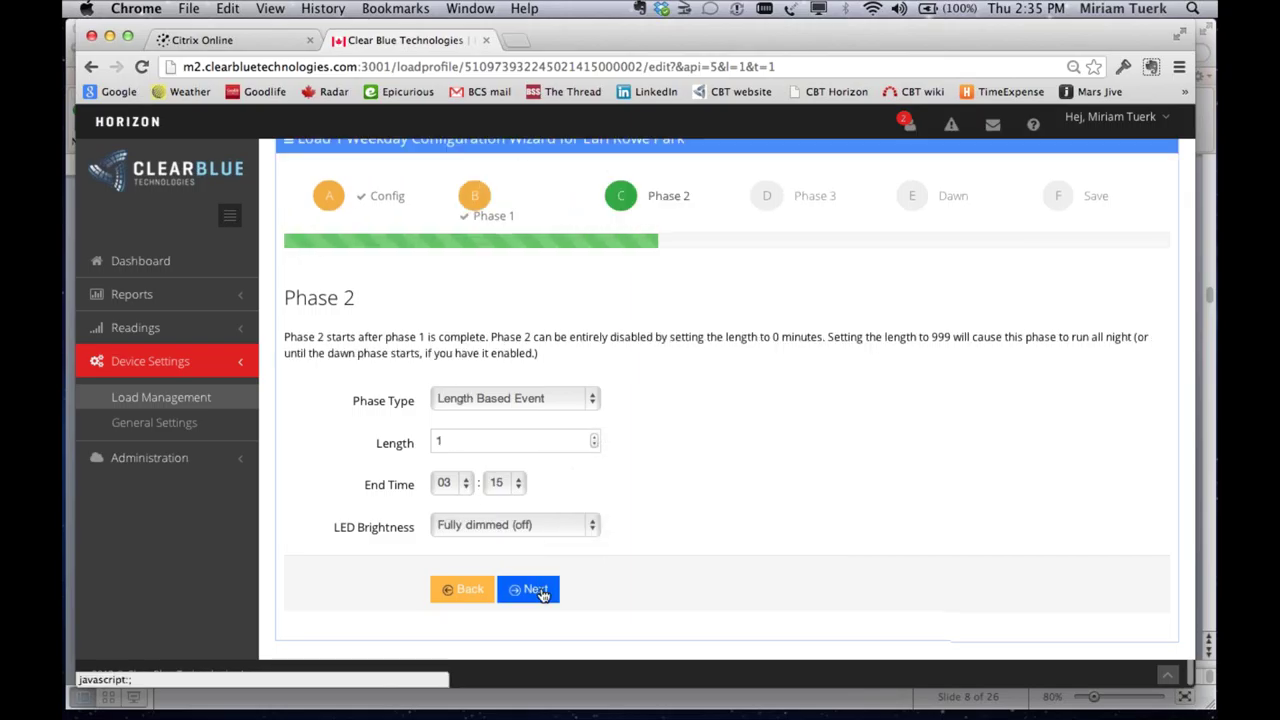
# - Set the Phase 2 length to 1, keep LED brightness at Fully dimmed (off), and proceed to Phase 3
pyautogui.scroll(2, 824, 430)
pyautogui.scroll(-1, 824, 430)
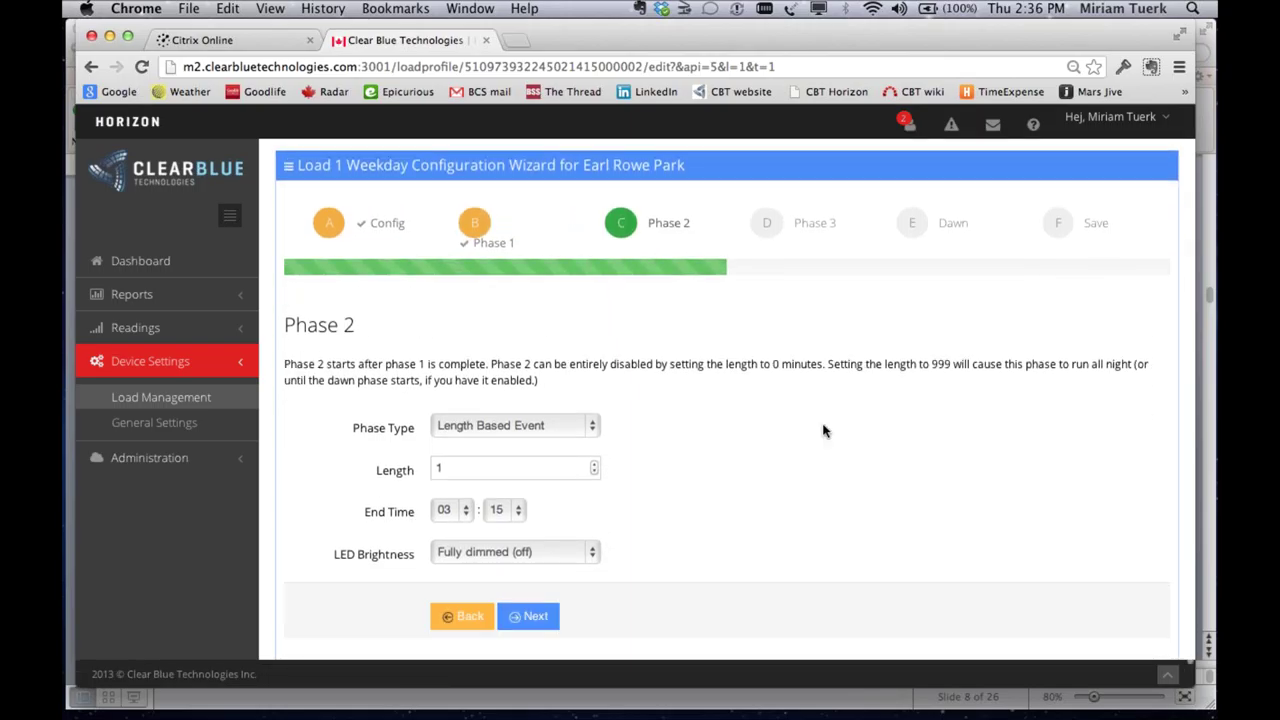
pyautogui.scroll(-1, 824, 430)
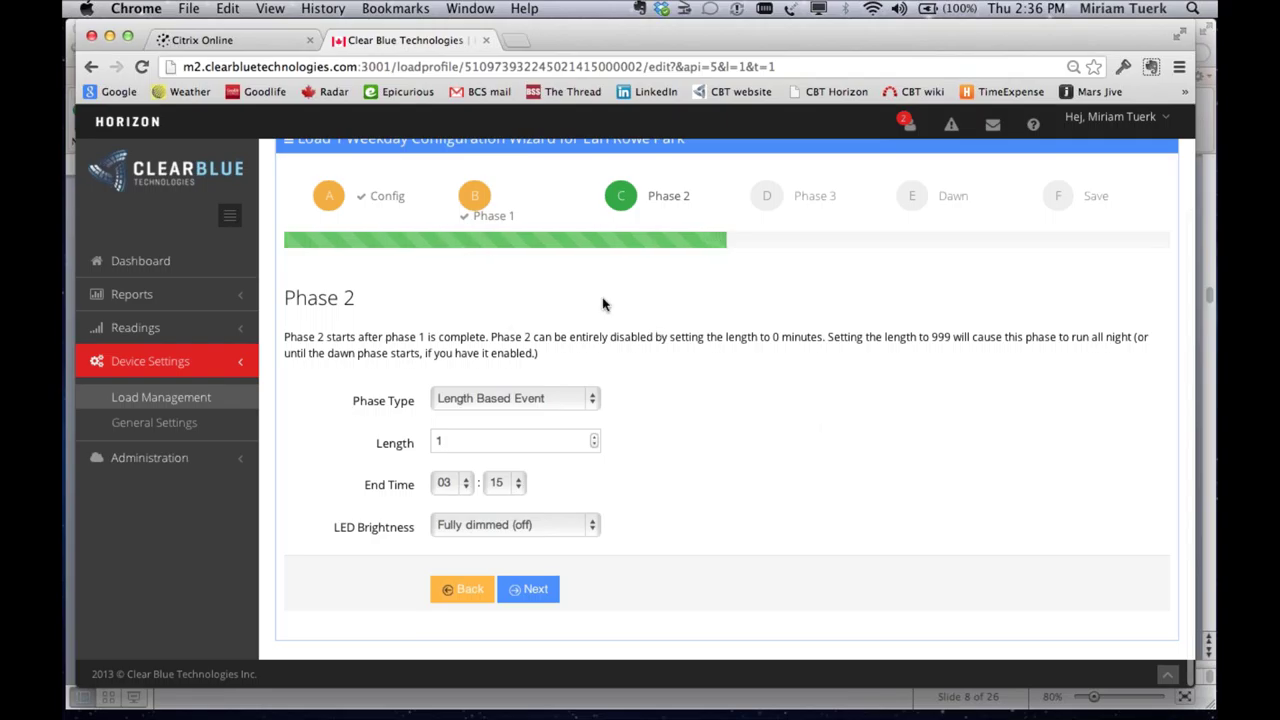
pyautogui.click(442, 443)
pyautogui.write('1')
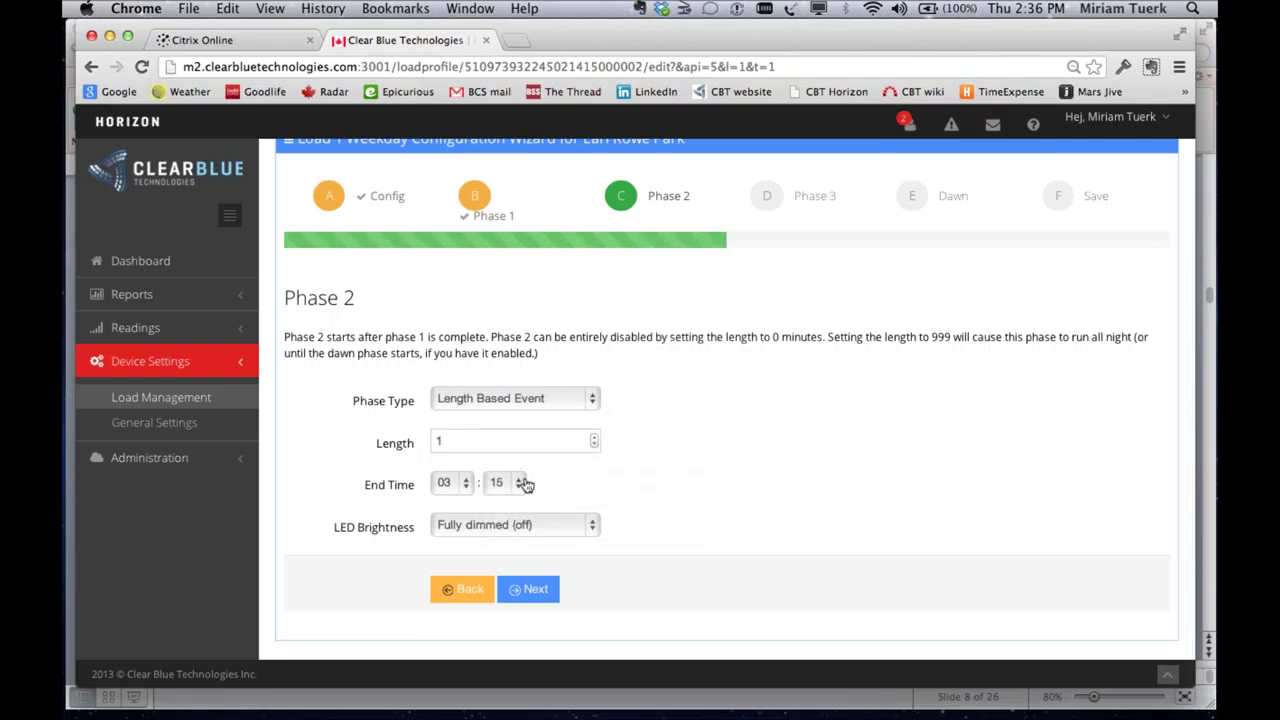
pyautogui.click(596, 527)
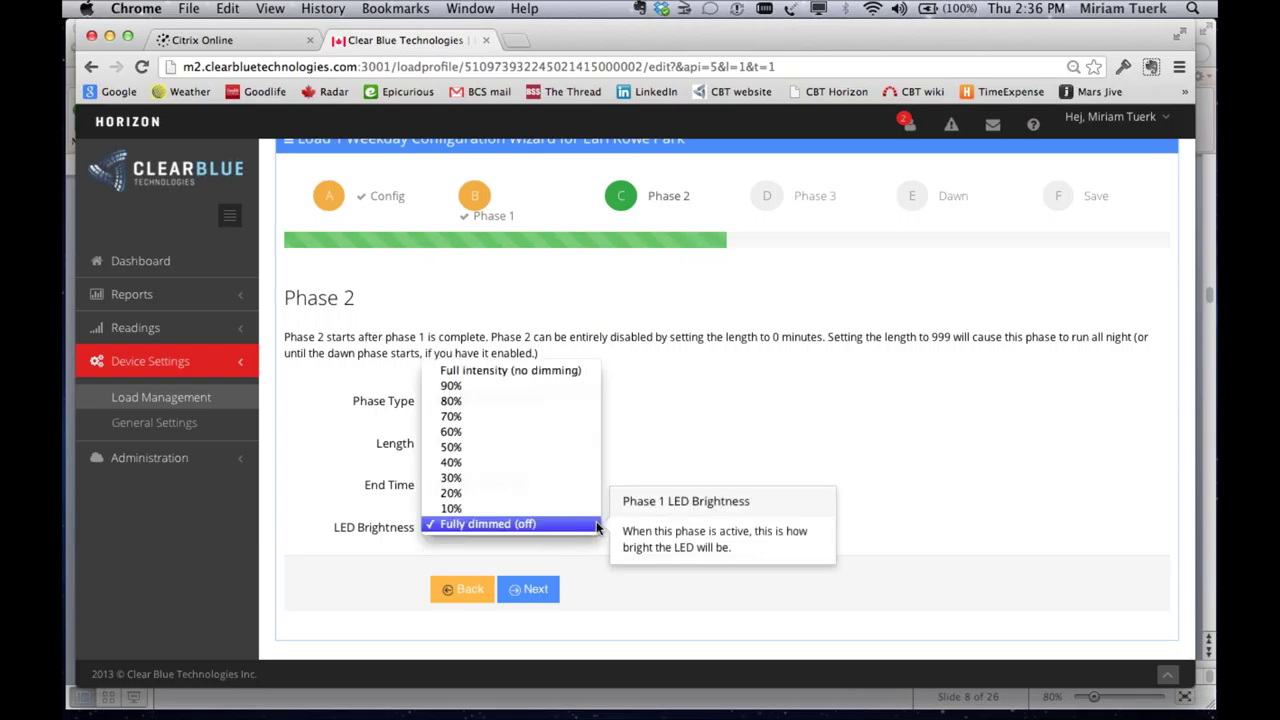
pyautogui.click(596, 522)
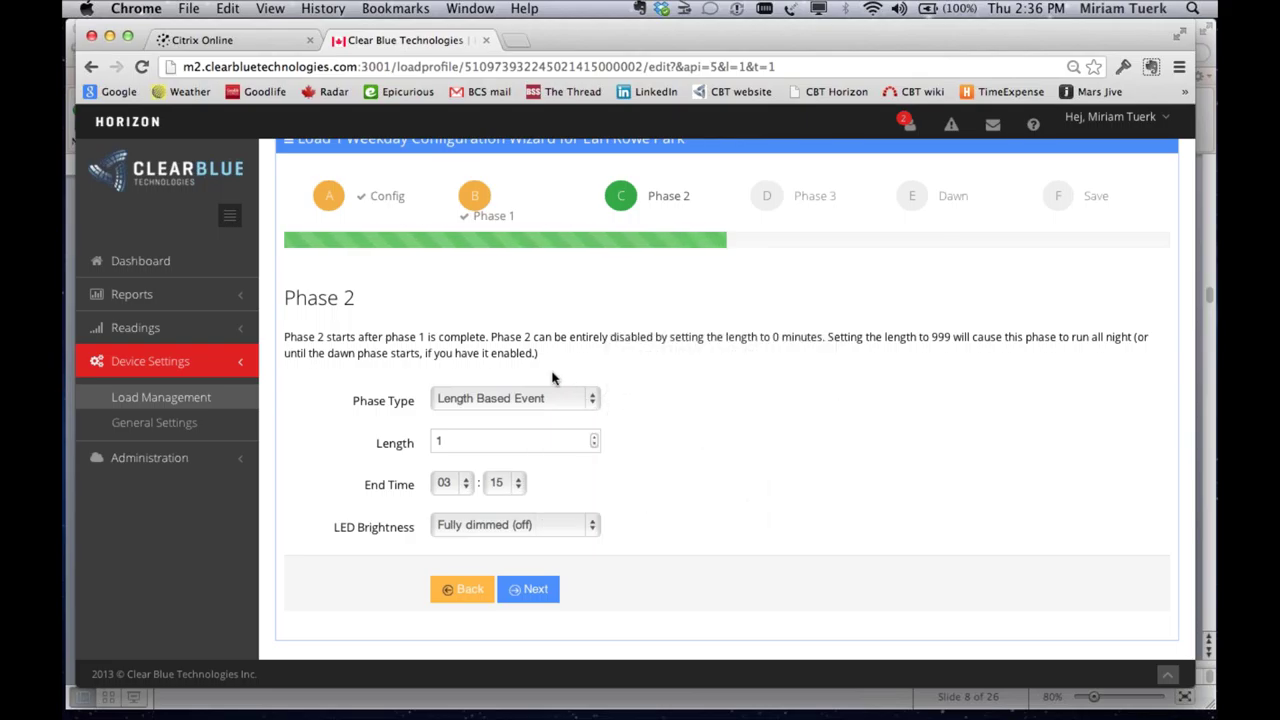
pyautogui.moveTo(593, 400)
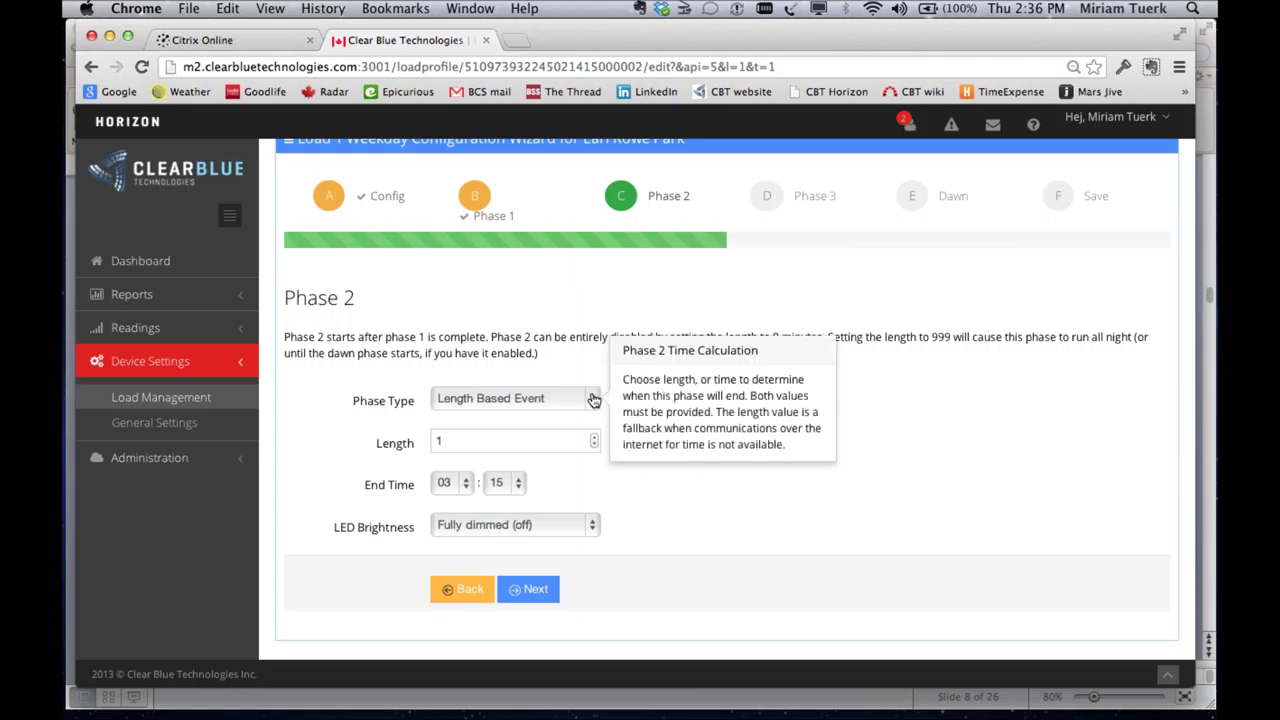
pyautogui.click(530, 592)
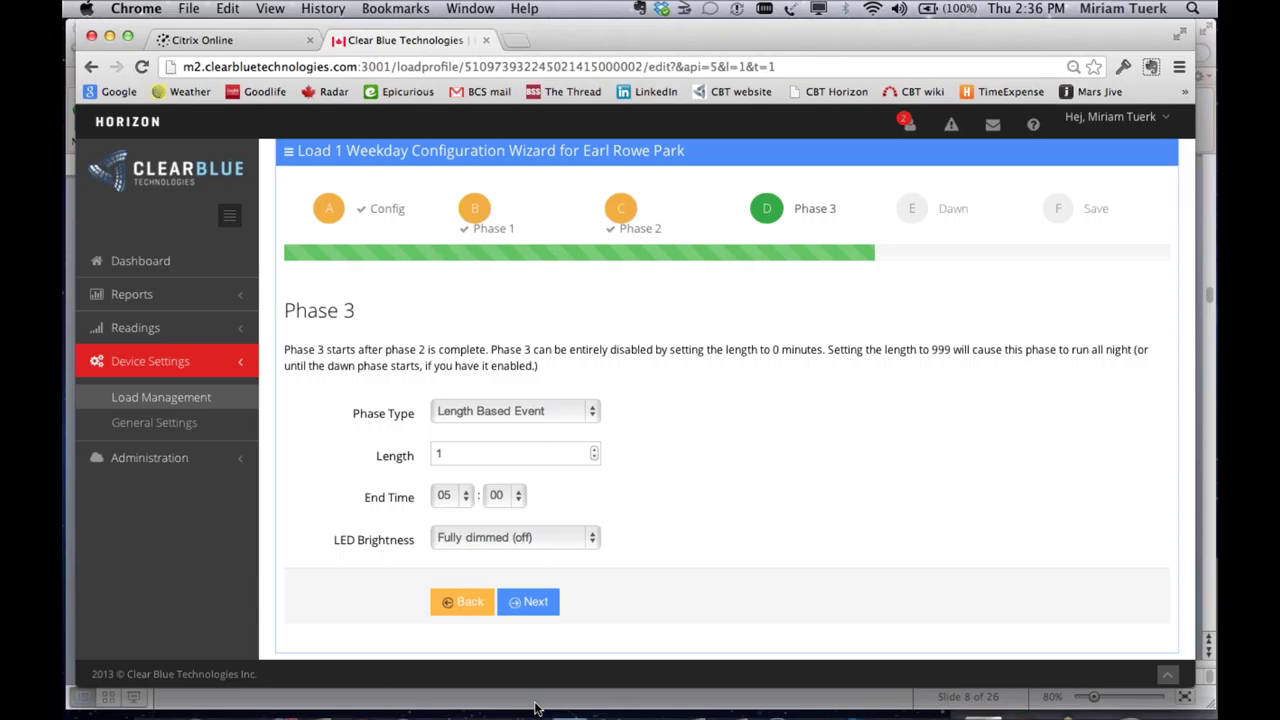
# - Show the overview of all open windows and desktops
pyautogui.hotkey('ctrl', 'Up')
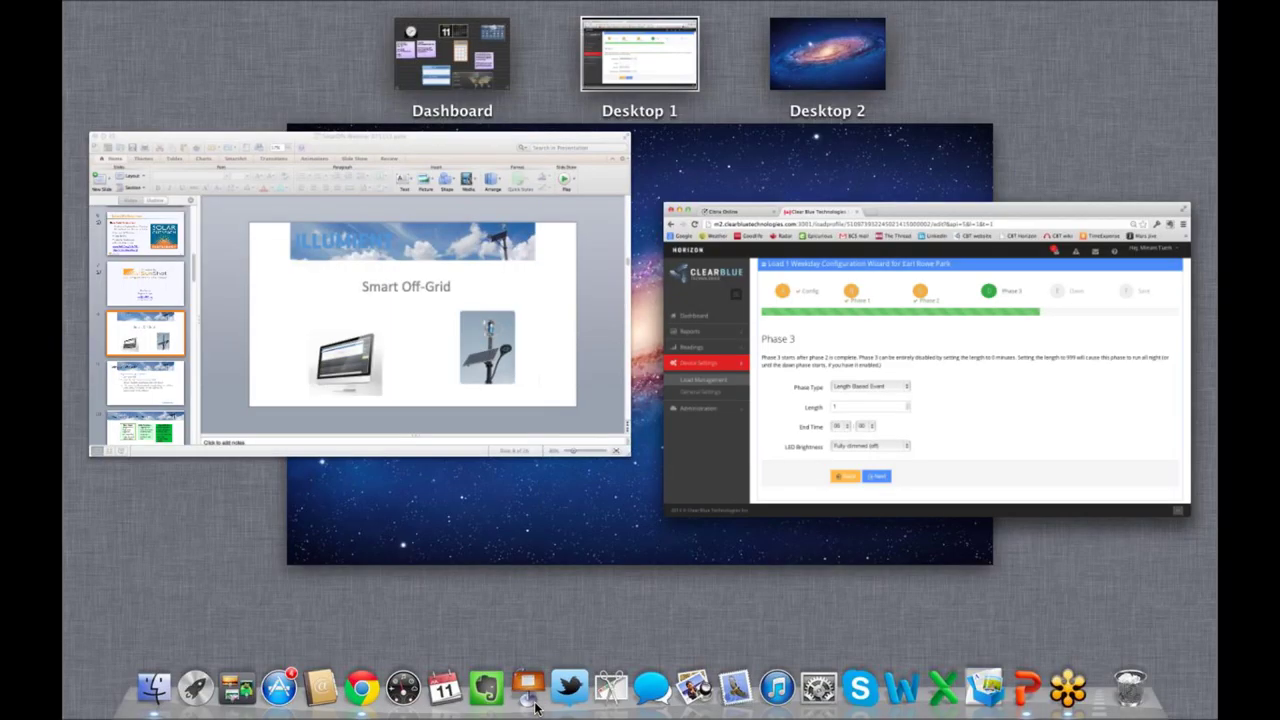